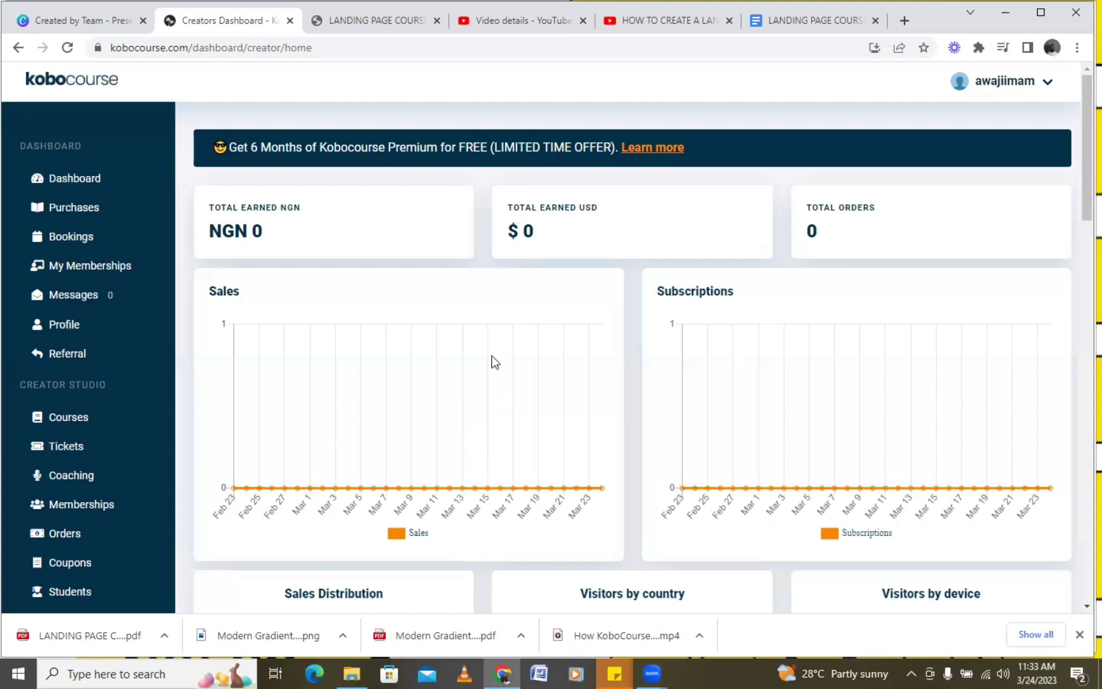
# Start a new ebook or video upload from the creator courses and declare ownership of the course to proceed.
pyautogui.click(78, 426)
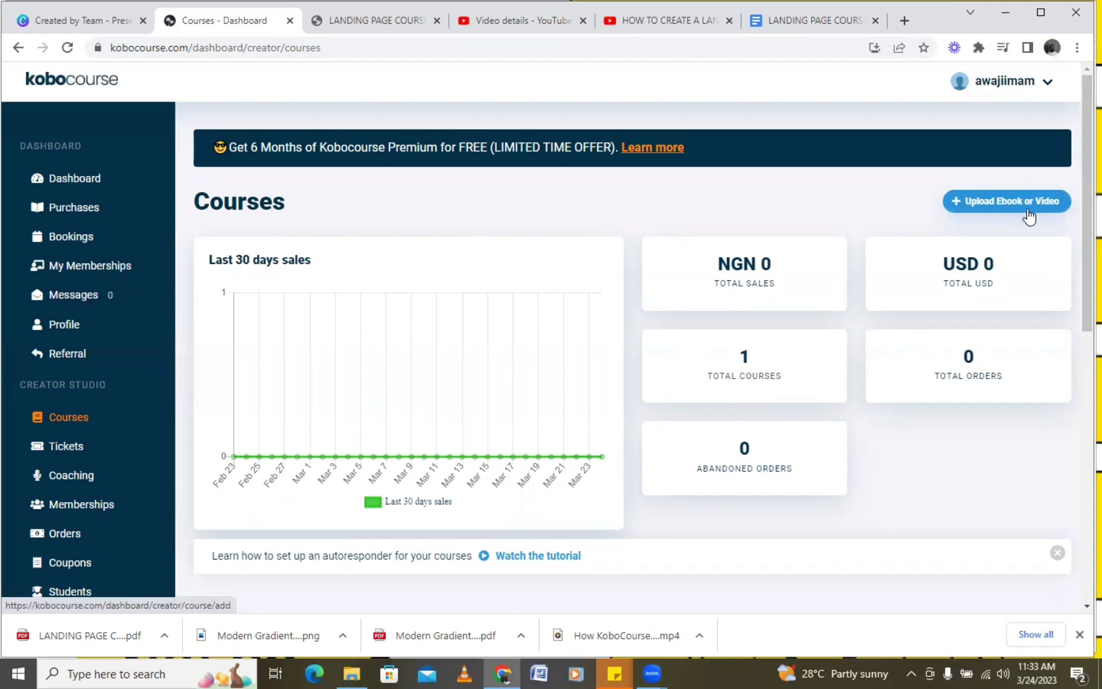
pyautogui.click(1008, 212)
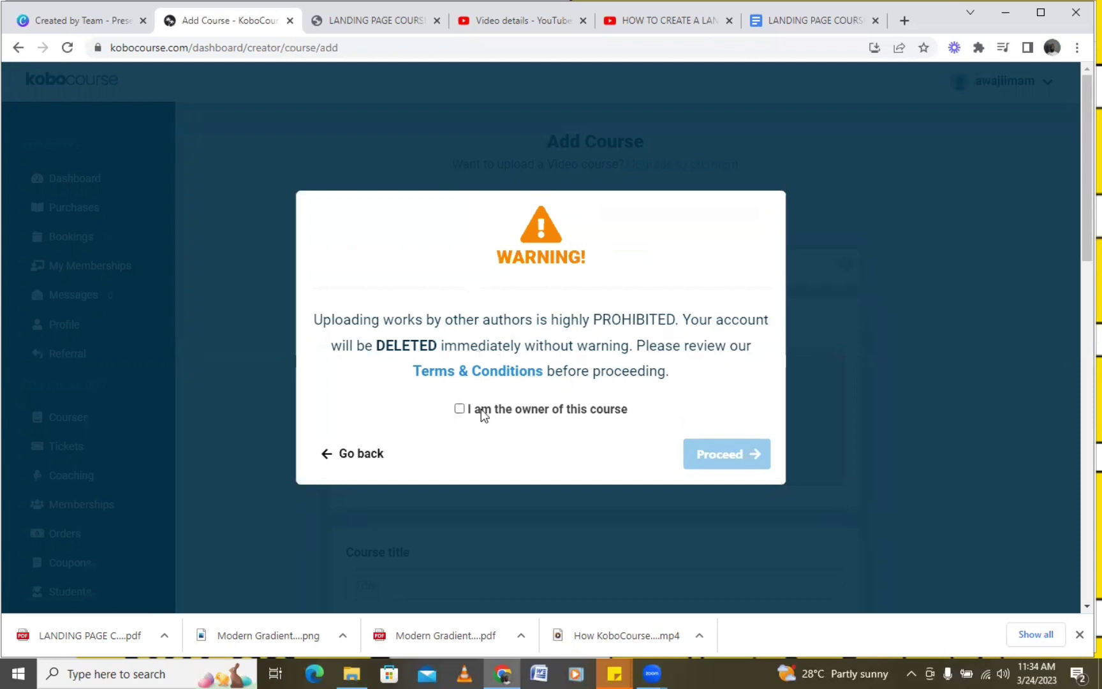
pyautogui.click(460, 411)
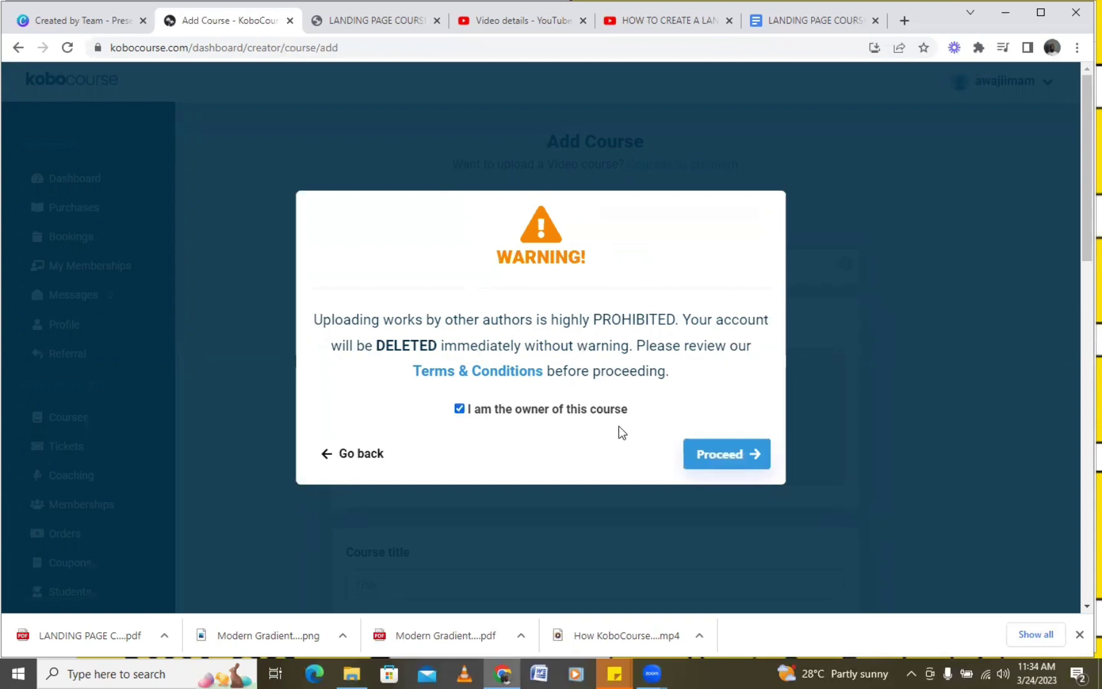
pyautogui.click(726, 455)
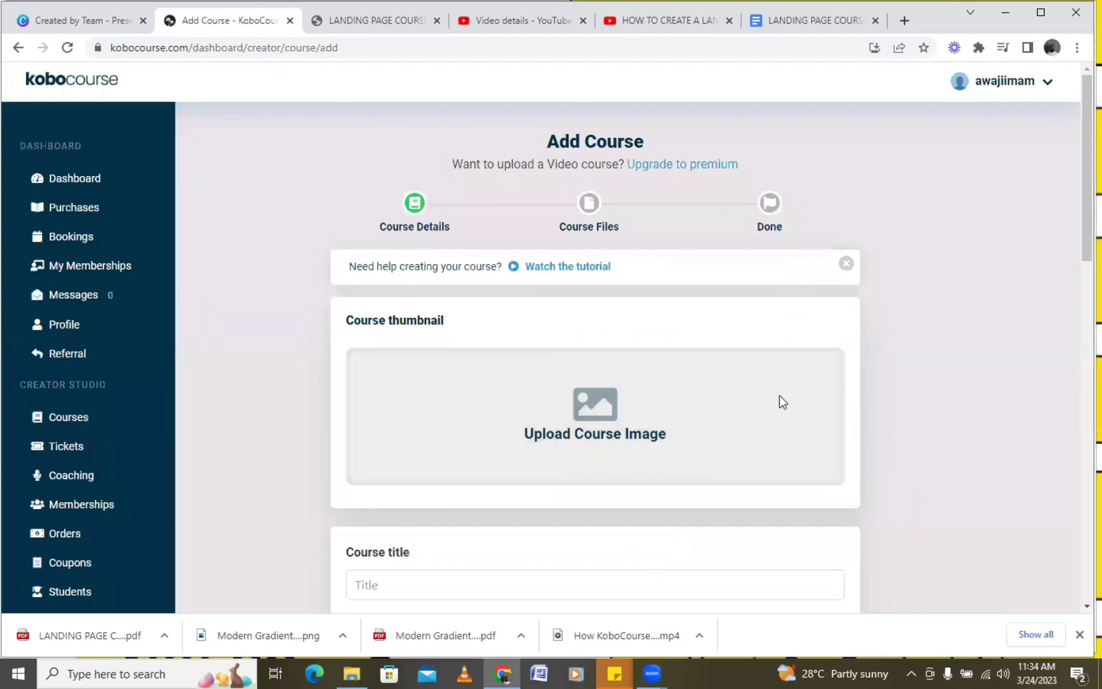
# Upload the image "White Green Simple Online Course Facebook Post" from Downloads as the course thumbnail.
pyautogui.click(595, 415)
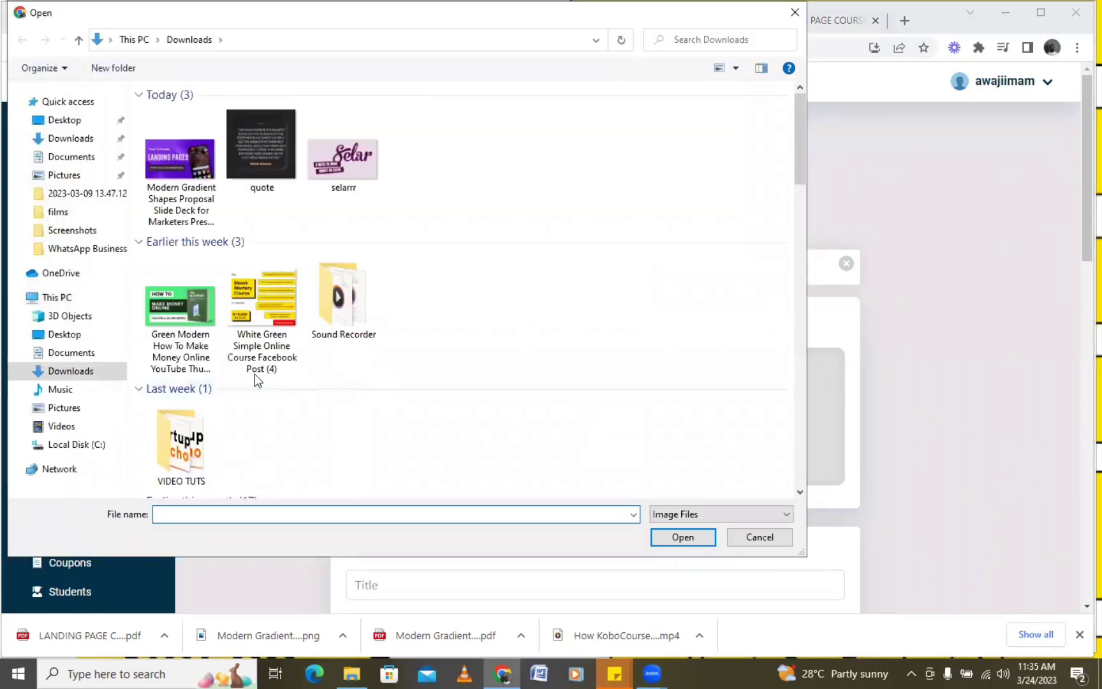
pyautogui.scroll(-4, 236, 377)
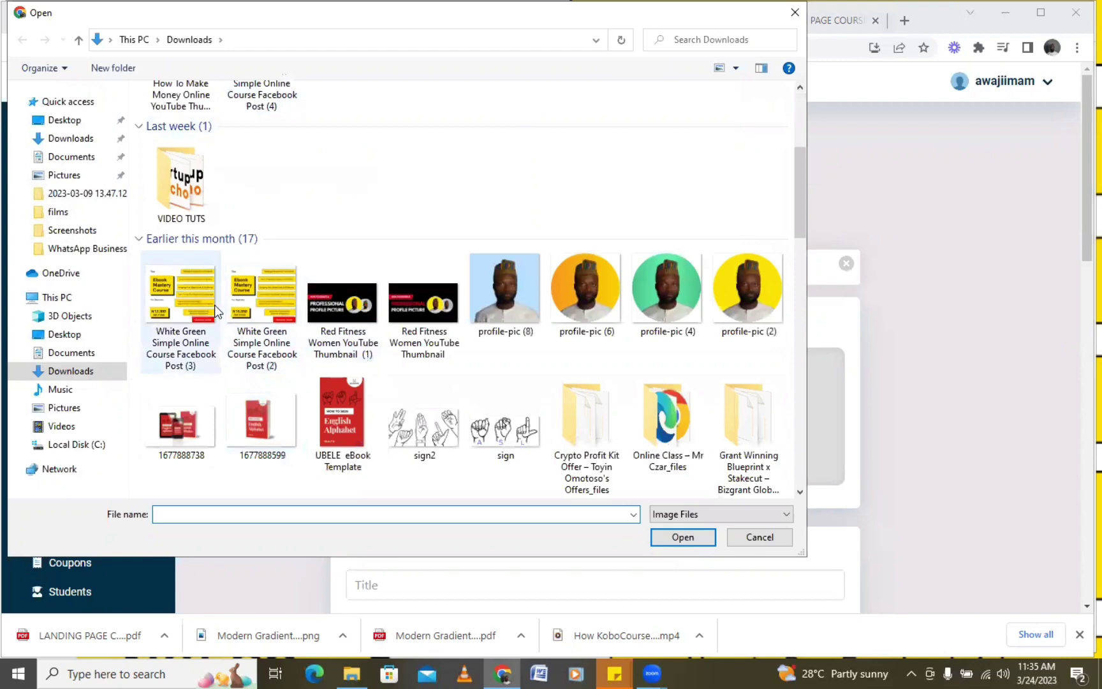
pyautogui.scroll(4, 261, 306)
pyautogui.scroll(-9, 287, 359)
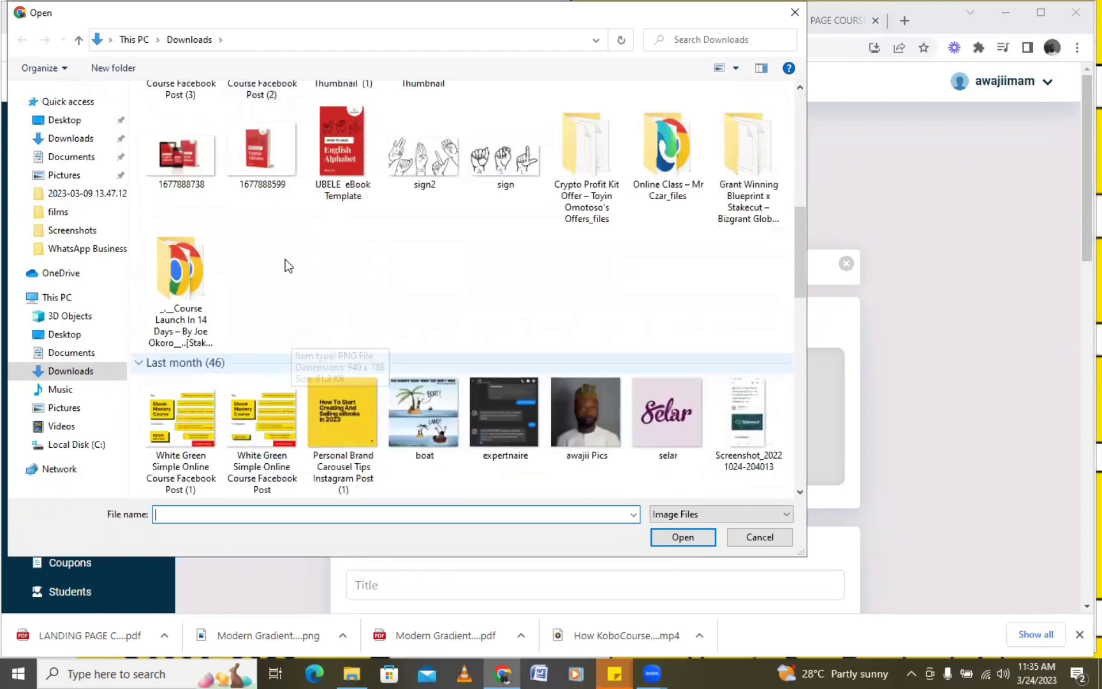
pyautogui.doubleClick(259, 434)
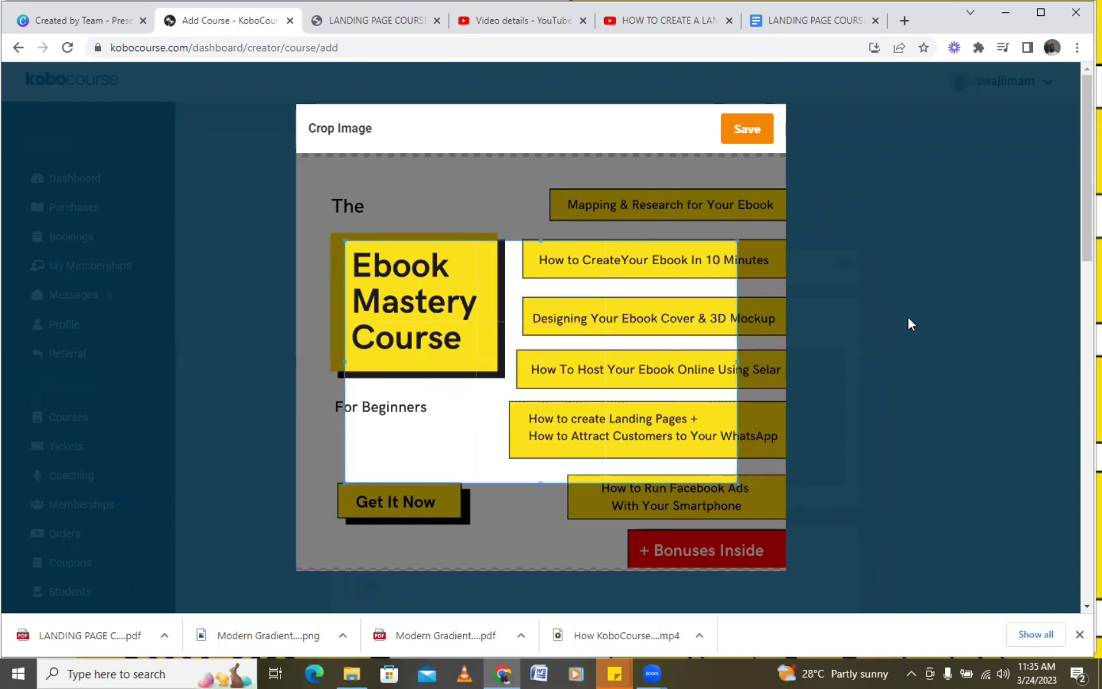
# Enlarge and reposition the crop frame over the Ebook Mastery Course heading and first five topic boxes, and save the cropped thumbnail.
pyautogui.moveTo(616, 351)
pyautogui.mouseDown()
pyautogui.moveTo(584, 385)
pyautogui.moveTo(620, 340)
pyautogui.moveTo(619, 359)
pyautogui.mouseUp()
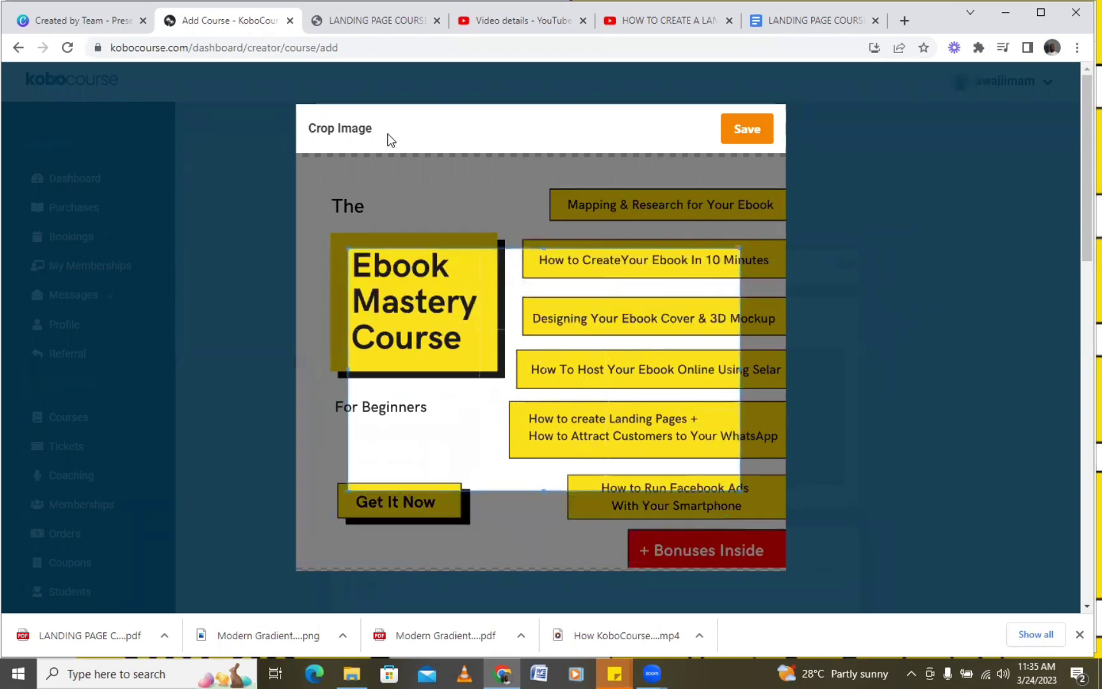
pyautogui.moveTo(566, 396); pyautogui.dragTo(536, 323)
pyautogui.moveTo(704, 419); pyautogui.dragTo(797, 547)
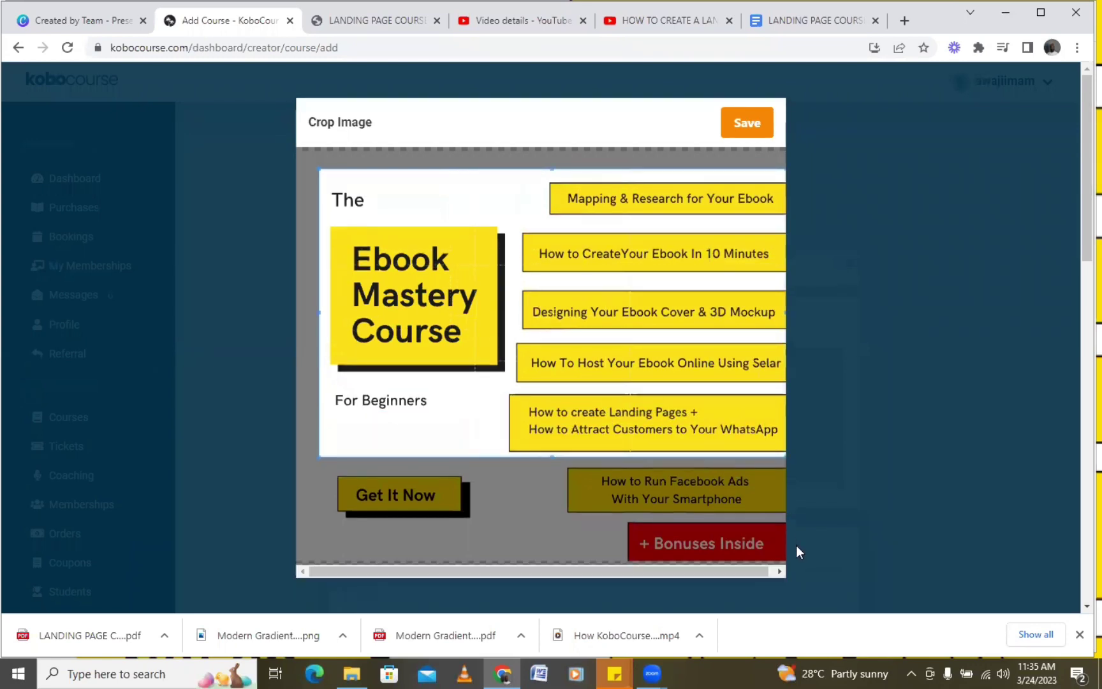
pyautogui.moveTo(319, 169); pyautogui.dragTo(293, 165)
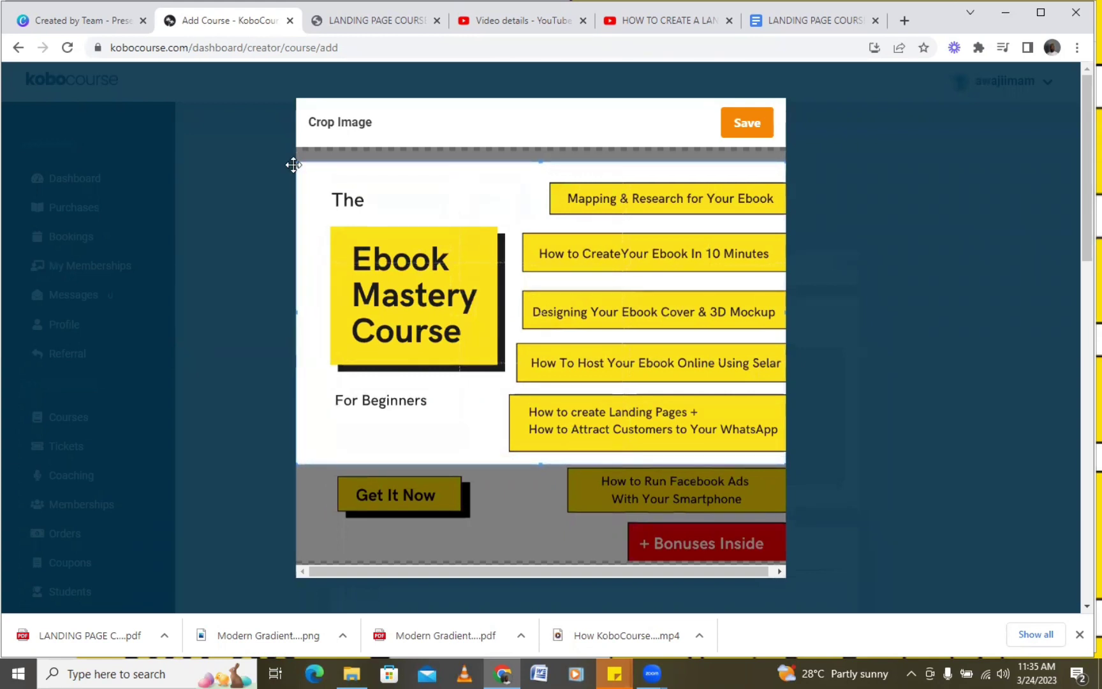
pyautogui.moveTo(616, 381); pyautogui.dragTo(613, 386)
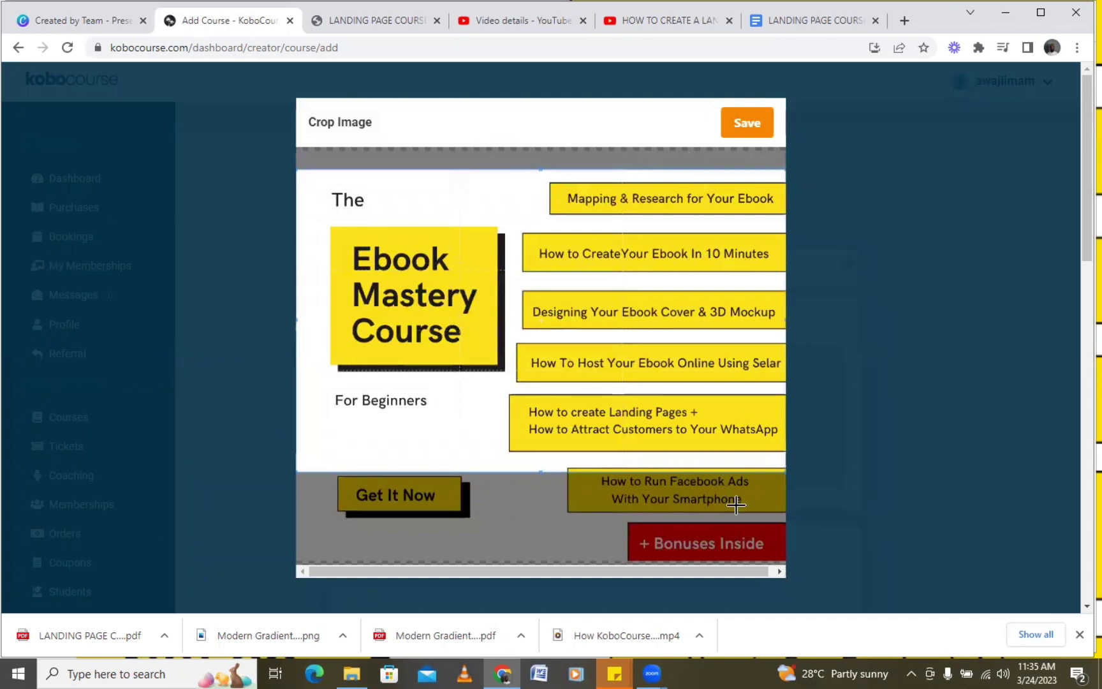
pyautogui.scroll(-1, 880, 475)
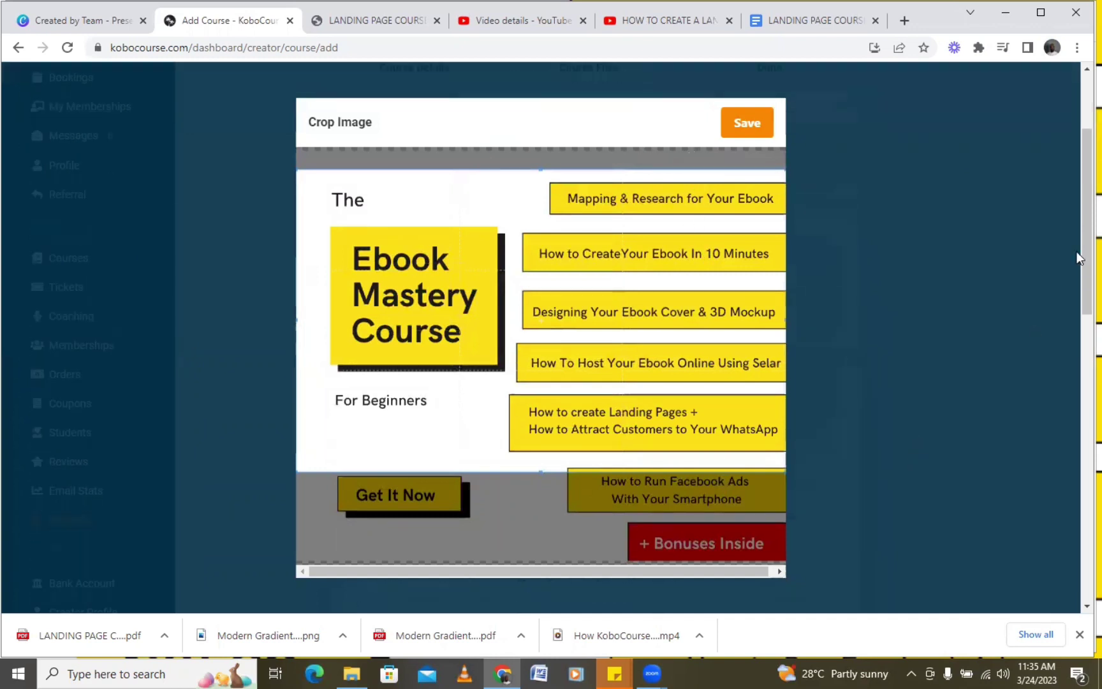
pyautogui.scroll(1, 1078, 185)
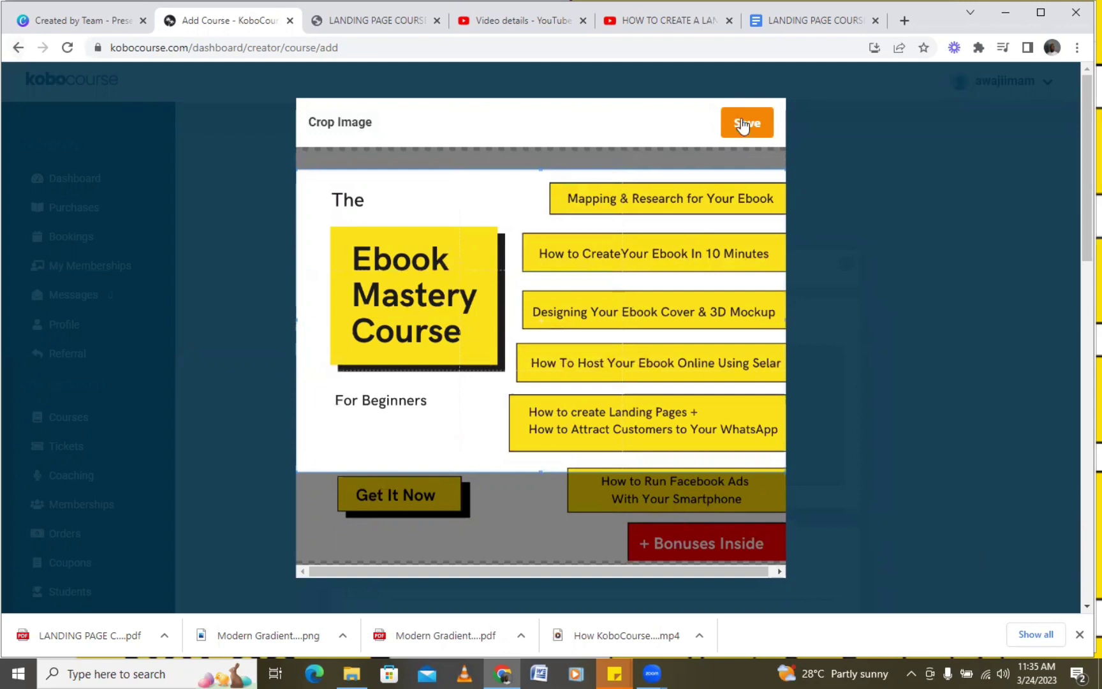
pyautogui.click(763, 123)
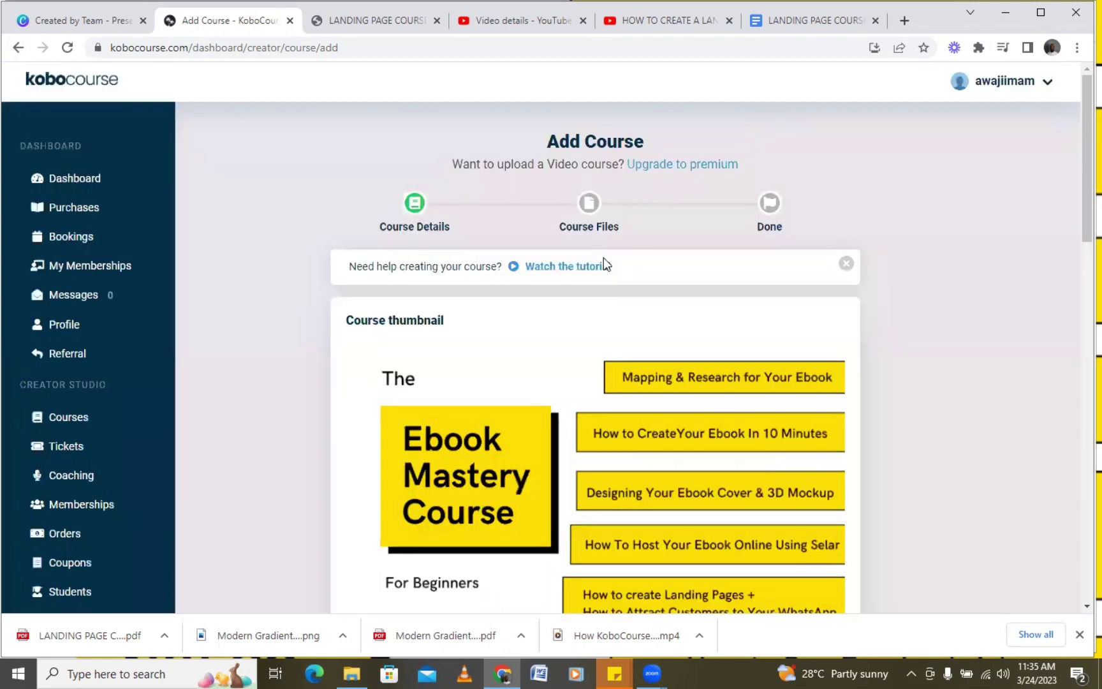
# Review the saved course thumbnail and dismiss the tutorial notice above it.
pyautogui.scroll(-2, 896, 321)
pyautogui.scroll(-1, 895, 322)
pyautogui.scroll(3, 783, 389)
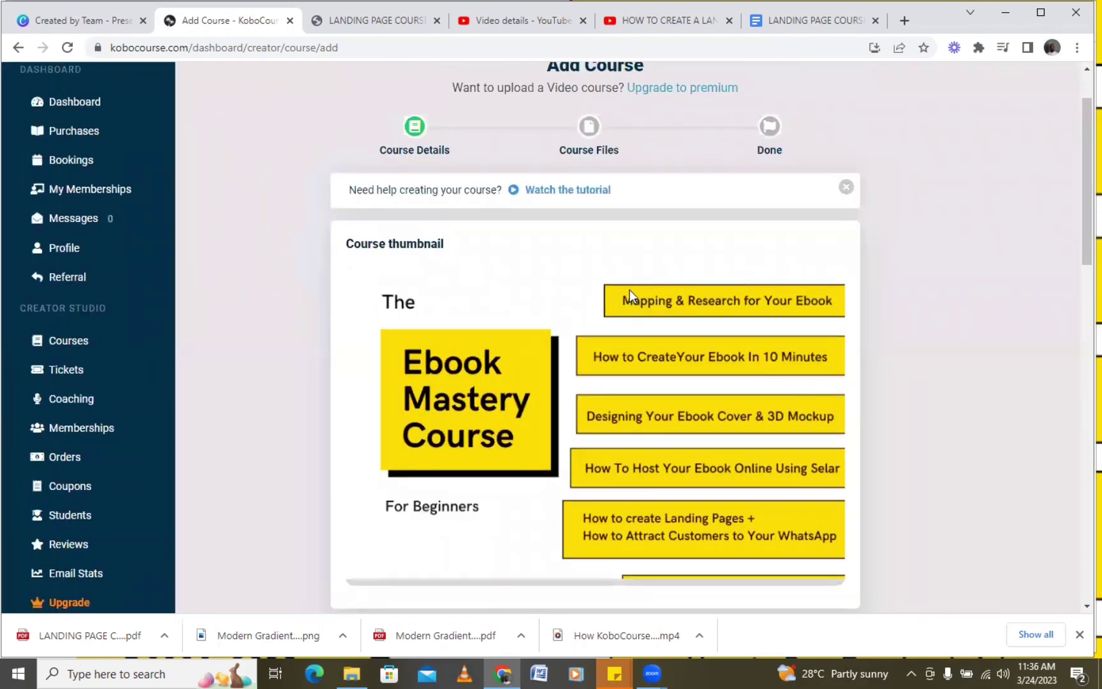
pyautogui.click(846, 187)
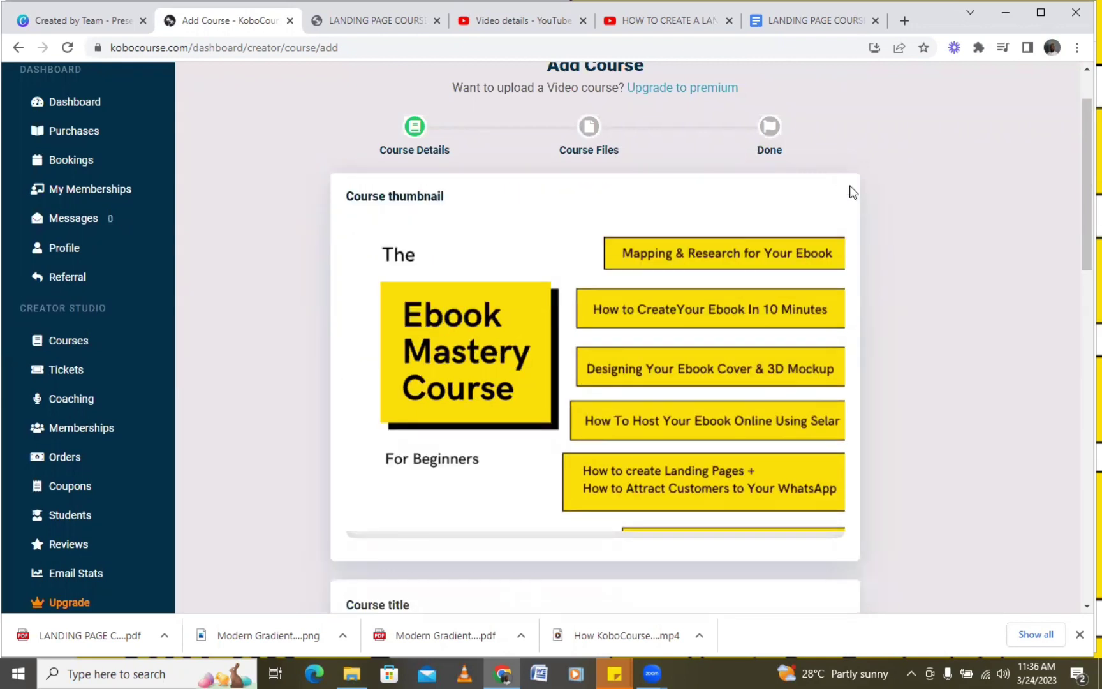
# Enter "EBOOK MASTERY COURSE" as the course title.
pyautogui.scroll(-2, 682, 367)
pyautogui.scroll(1, 735, 303)
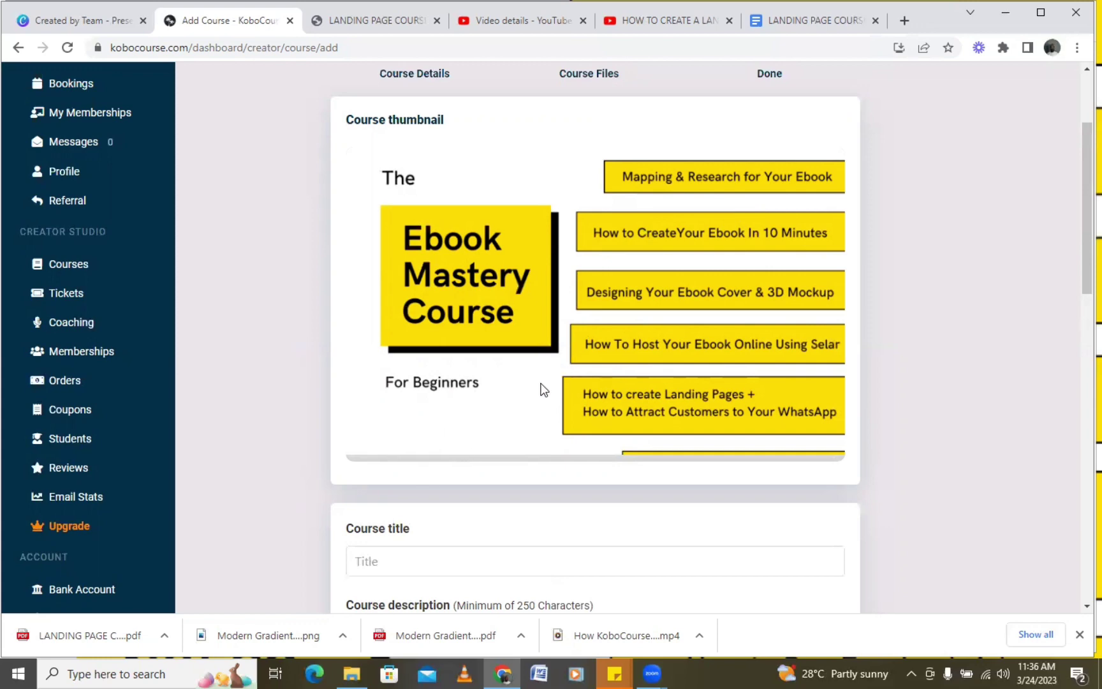
pyautogui.scroll(-3, 545, 389)
pyautogui.scroll(-1, 551, 390)
pyautogui.click(505, 326)
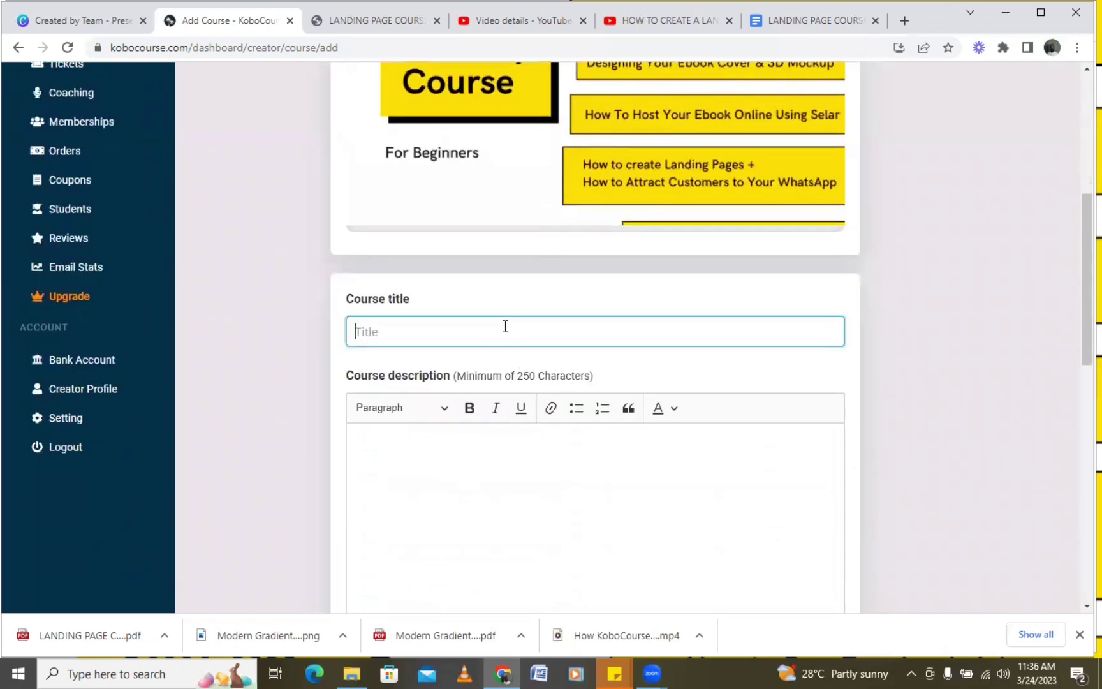
pyautogui.write('EBOOK MASTERY ')
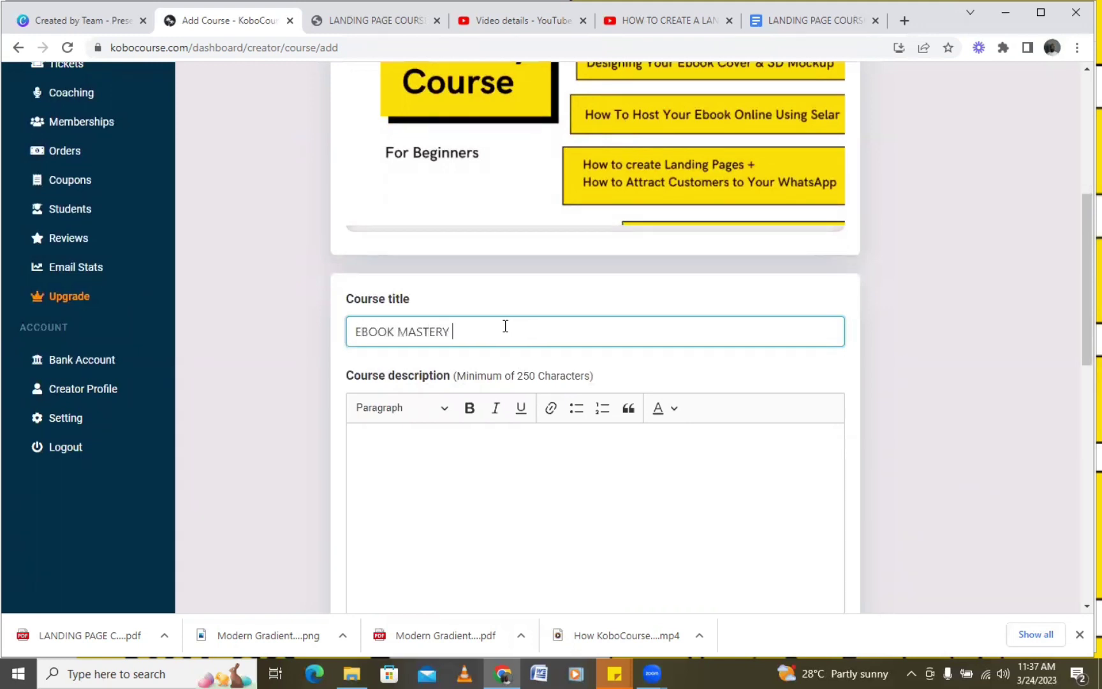
pyautogui.write('COI')
pyautogui.write('RSE')
pyautogui.press('BackSpace')
pyautogui.press('BackSpace')
pyautogui.press('BackSpace')
pyautogui.press('BackSpace')
pyautogui.write('URSE')
pyautogui.click(475, 329)
pyautogui.write('U')
# Enter the course description "IN THIS THIS EBOOK YOU'RE GOING TO LEAR THE STEP BY STEP GUIDE ON HOW TO CREATE AND SELL YOUR EBOOK.".
pyautogui.click(439, 494)
pyautogui.scroll(-2, 485, 453)
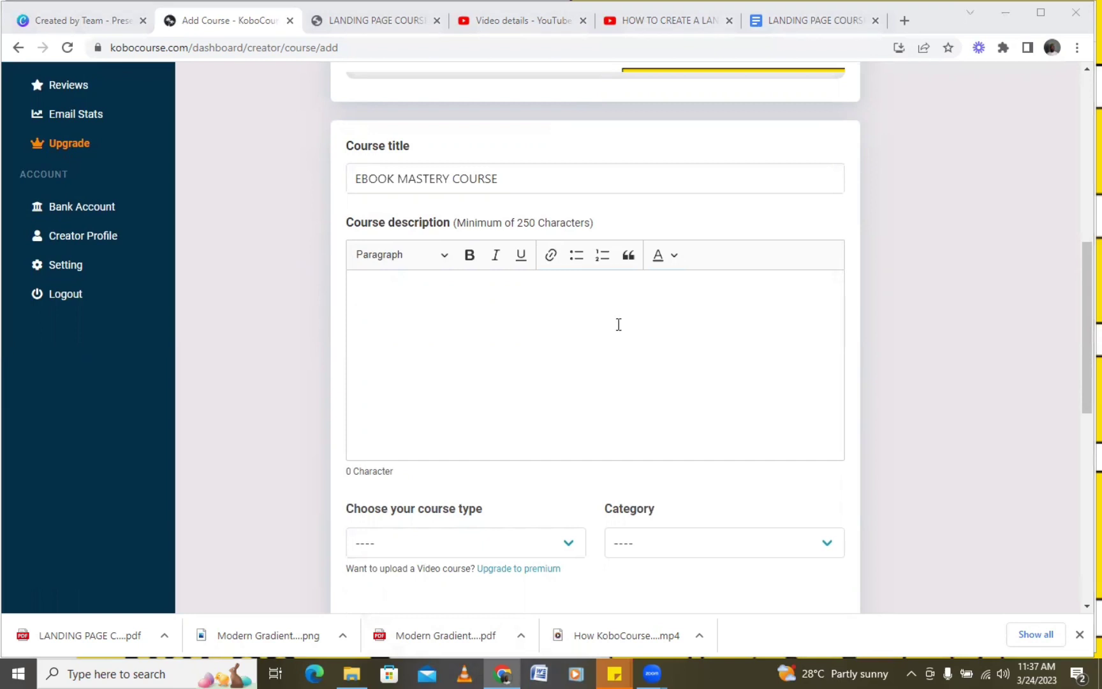
pyautogui.click(621, 298)
pyautogui.write('IN THIS THIS ')
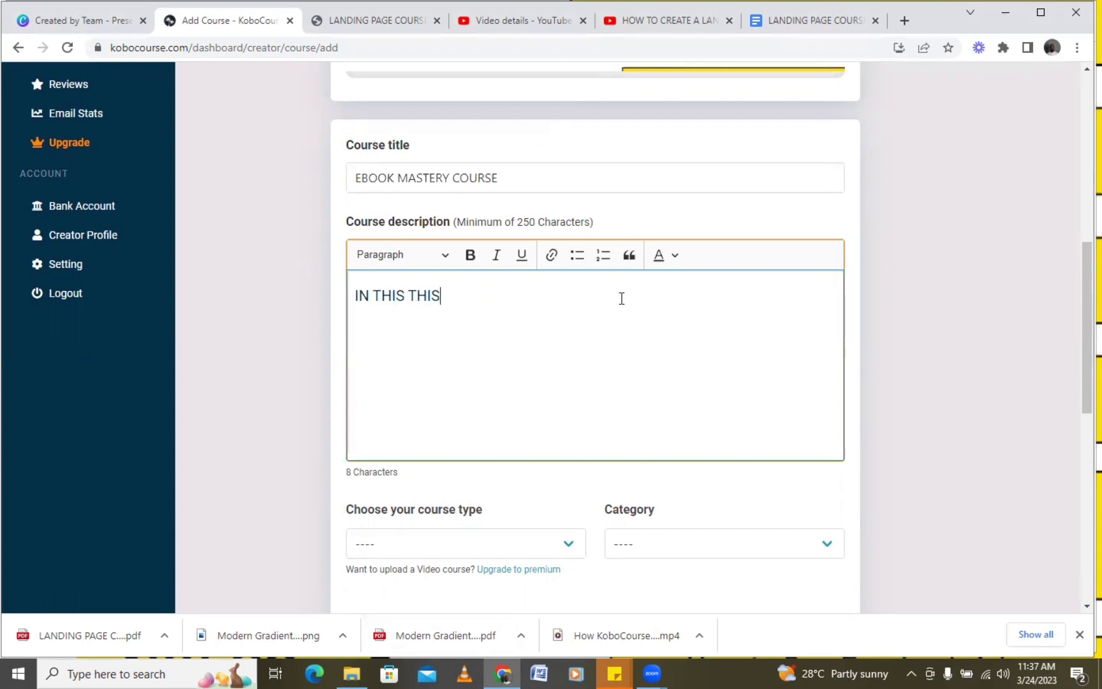
pyautogui.write("EBOOK YOU'TR")
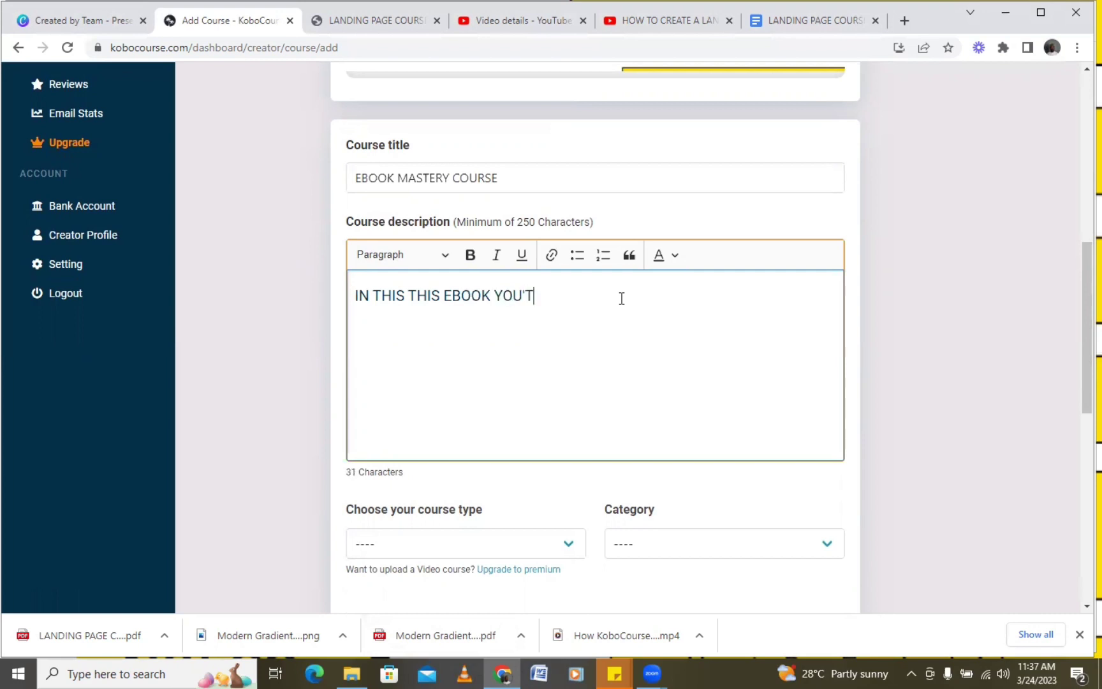
pyautogui.press('BackSpace')
pyautogui.press('BackSpace')
pyautogui.press('BackSpace')
pyautogui.write('RE GOING TO LEAR ')
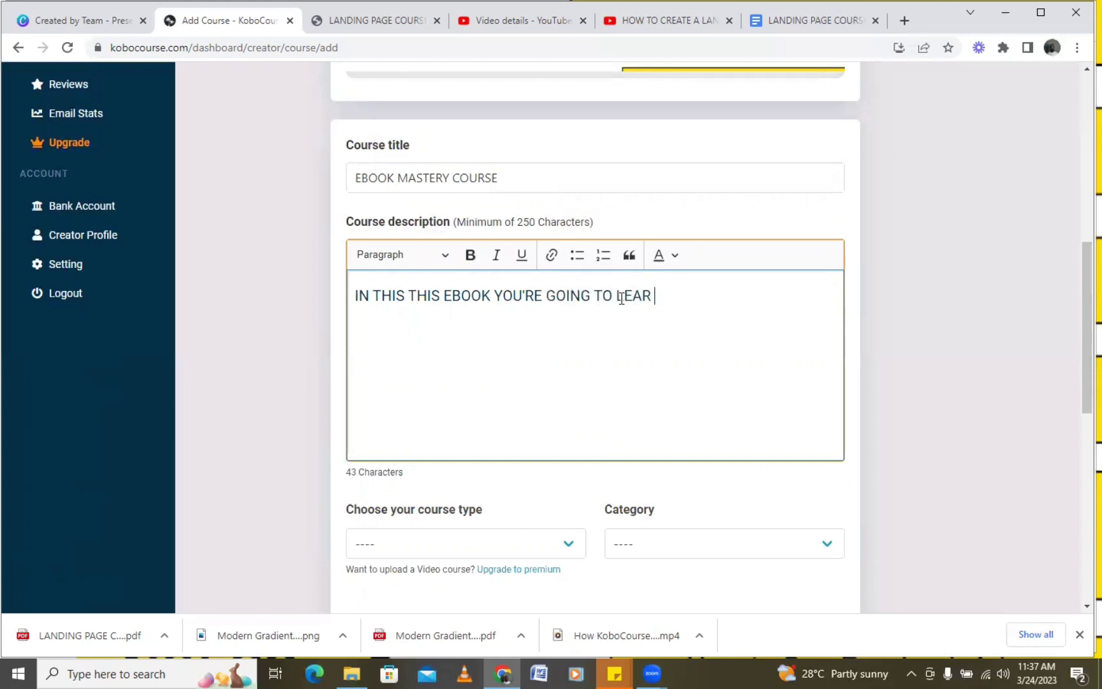
pyautogui.write('THE STEP')
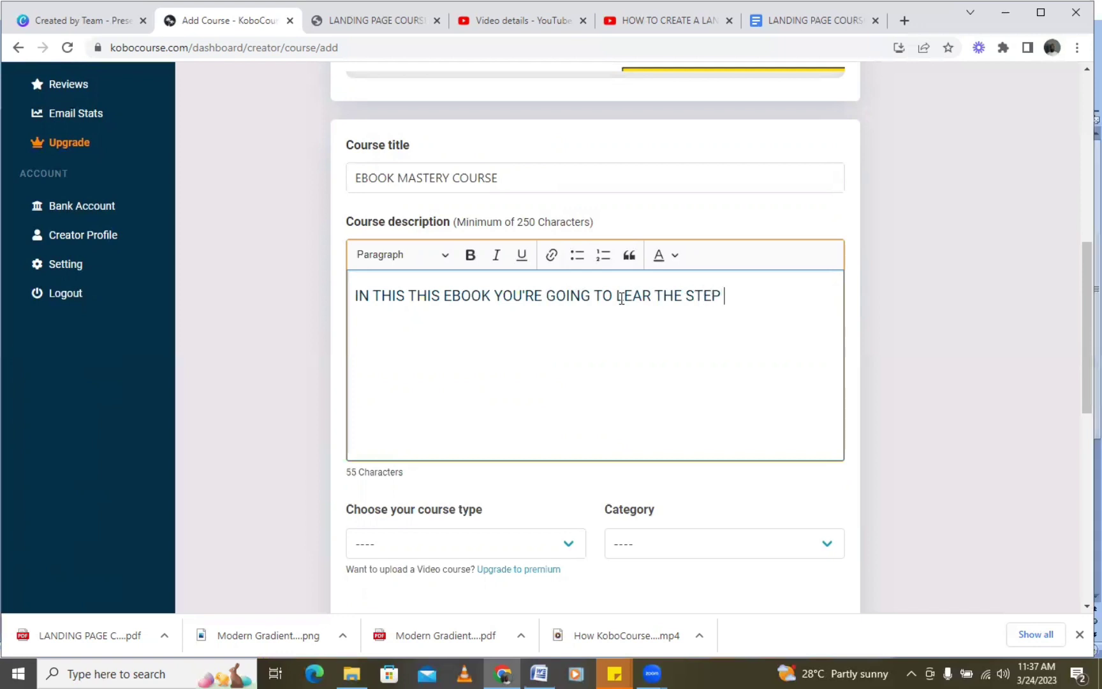
pyautogui.write(' BY ')
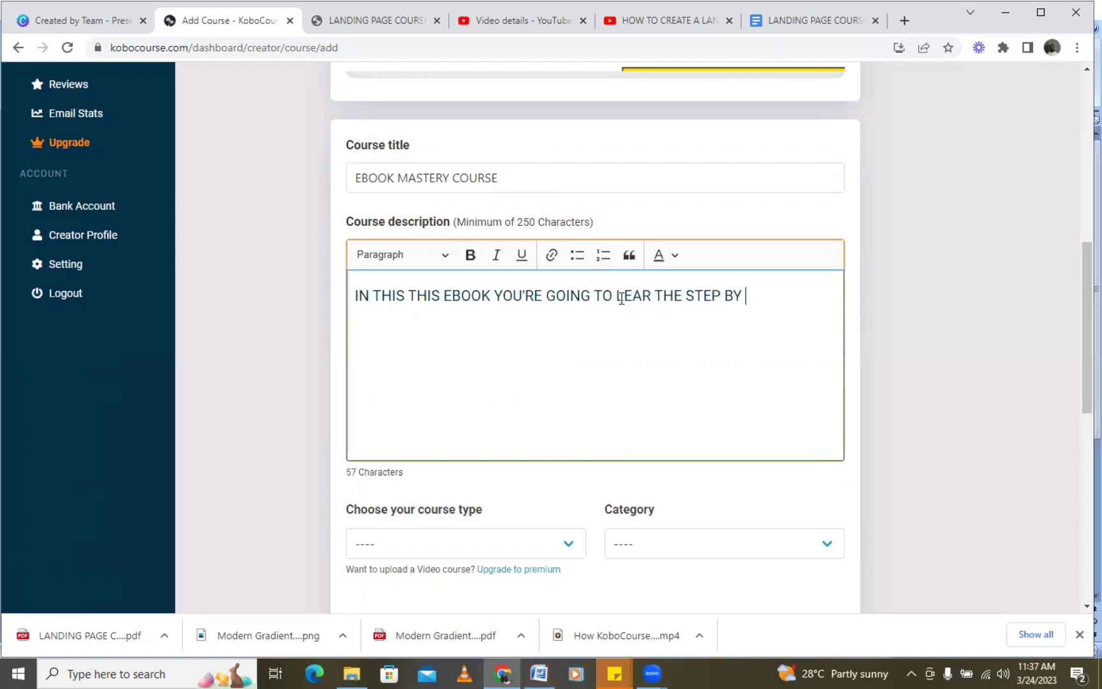
pyautogui.write('STEP GUI')
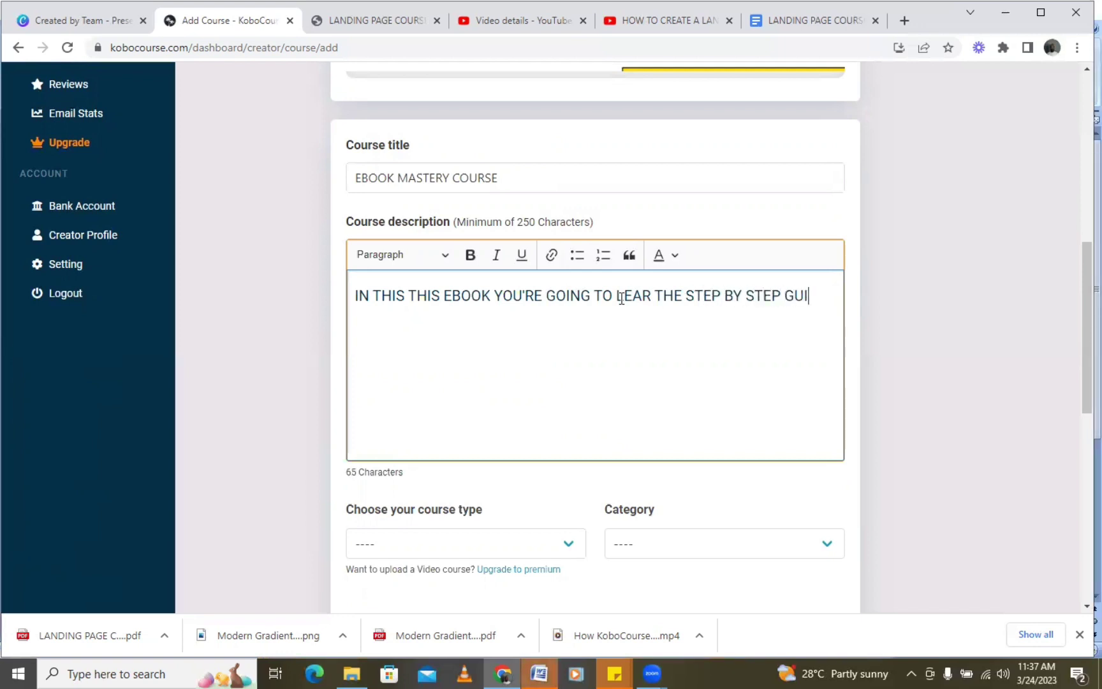
pyautogui.write('DE ON HOW TO CREAT')
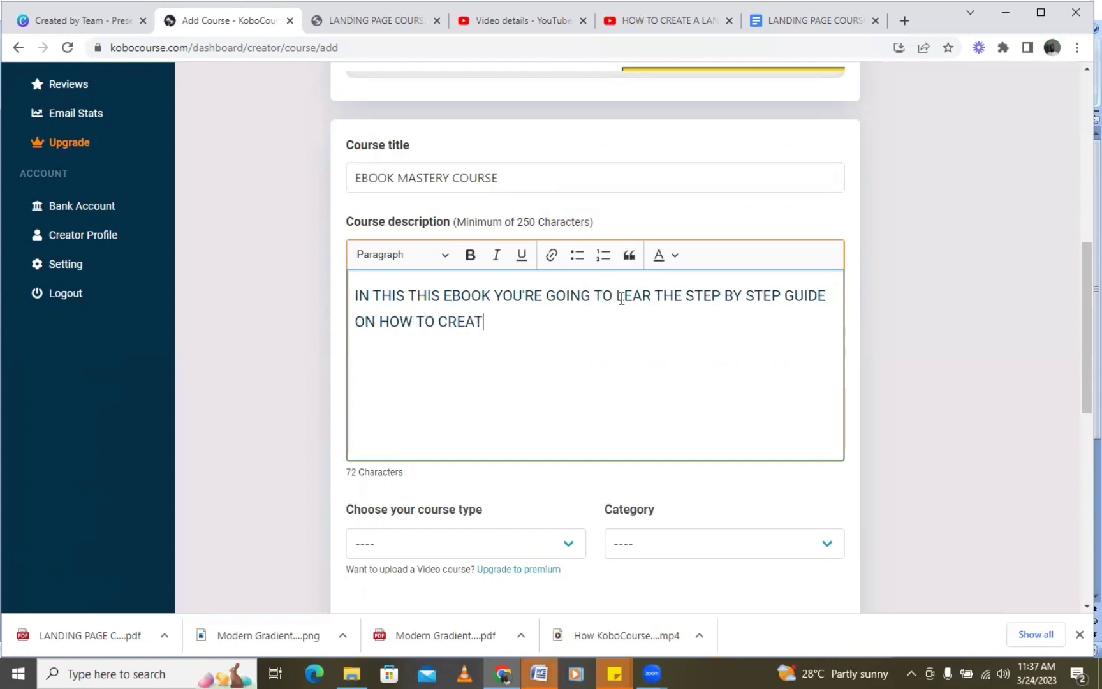
pyautogui.write('E AND SELL YOUT')
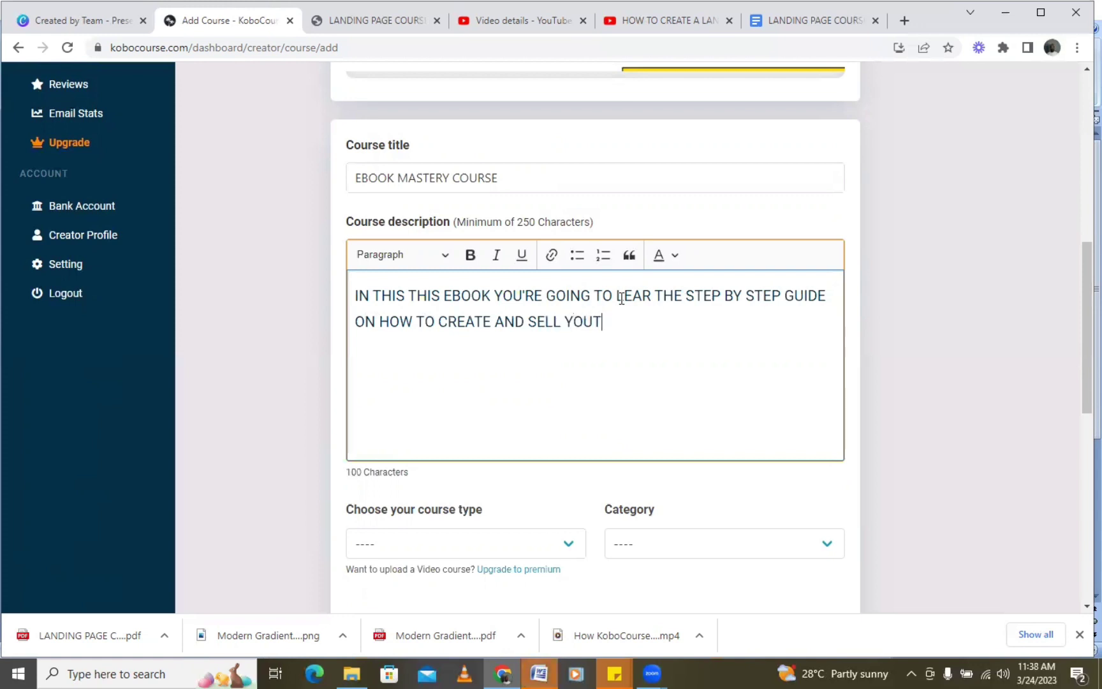
pyautogui.press('BackSpace')
pyautogui.write('R EBOOK.')
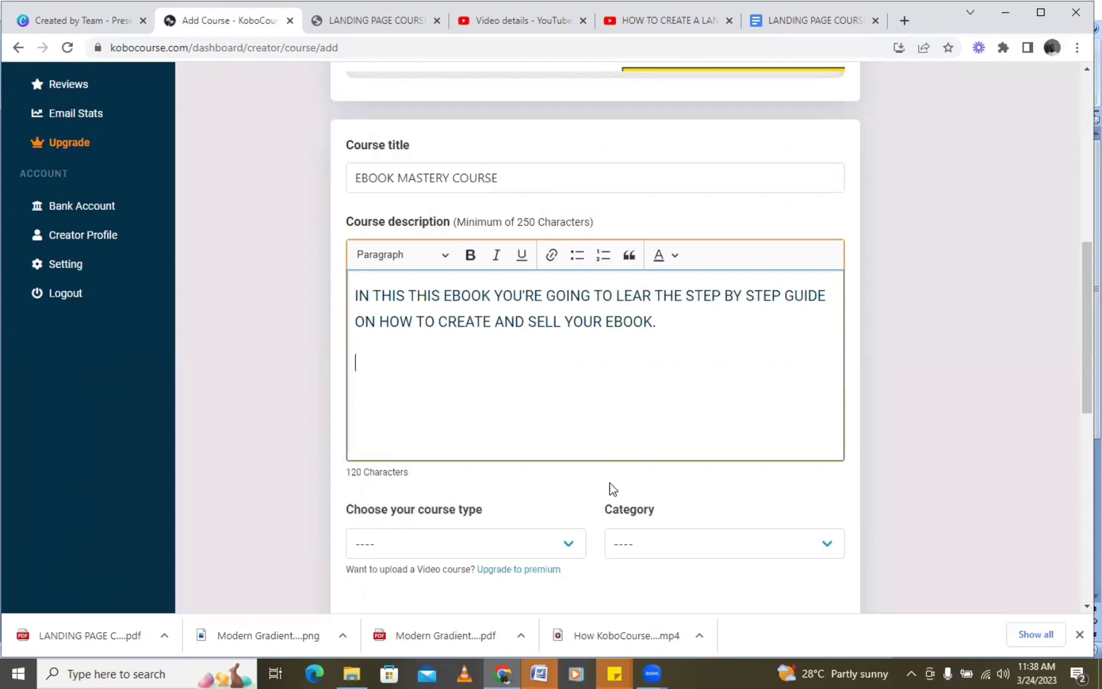
# Switch to Microsoft Word and open the recent document "IDEA FOR MY ONLINE COURSES (Autosaved)".
pyautogui.click(540, 672)
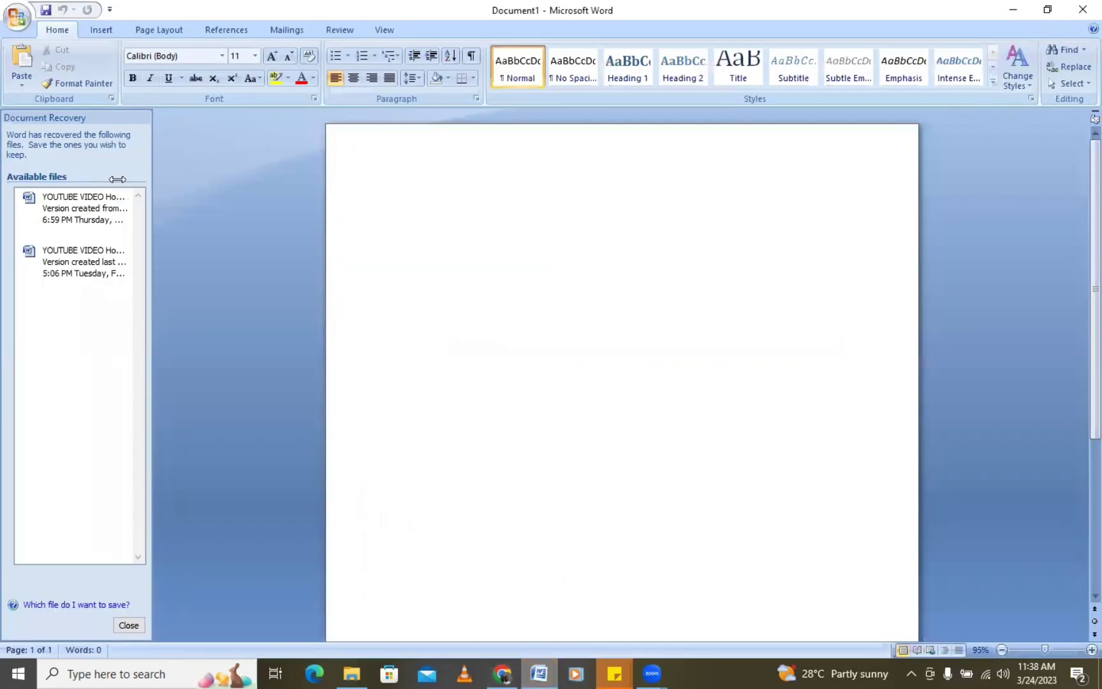
pyautogui.click(16, 25)
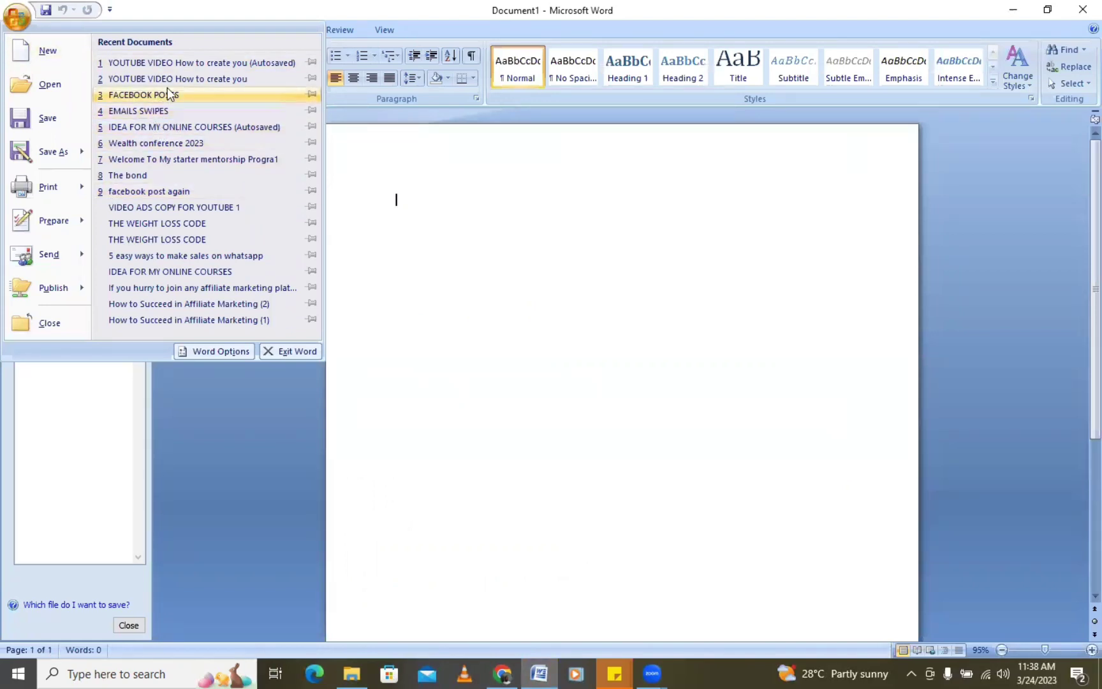
pyautogui.click(170, 130)
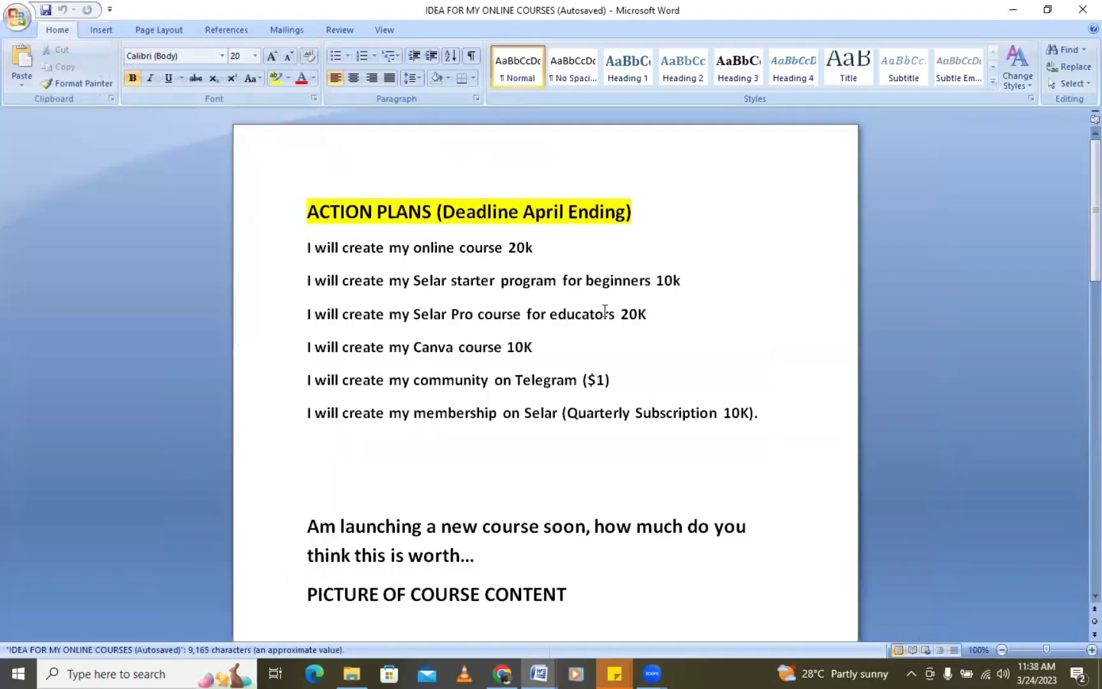
# Copy the online course outline from its numbered title through Module 3 and paste it below the intro in the KoboCourse course description.
pyautogui.scroll(-5, 1078, 217)
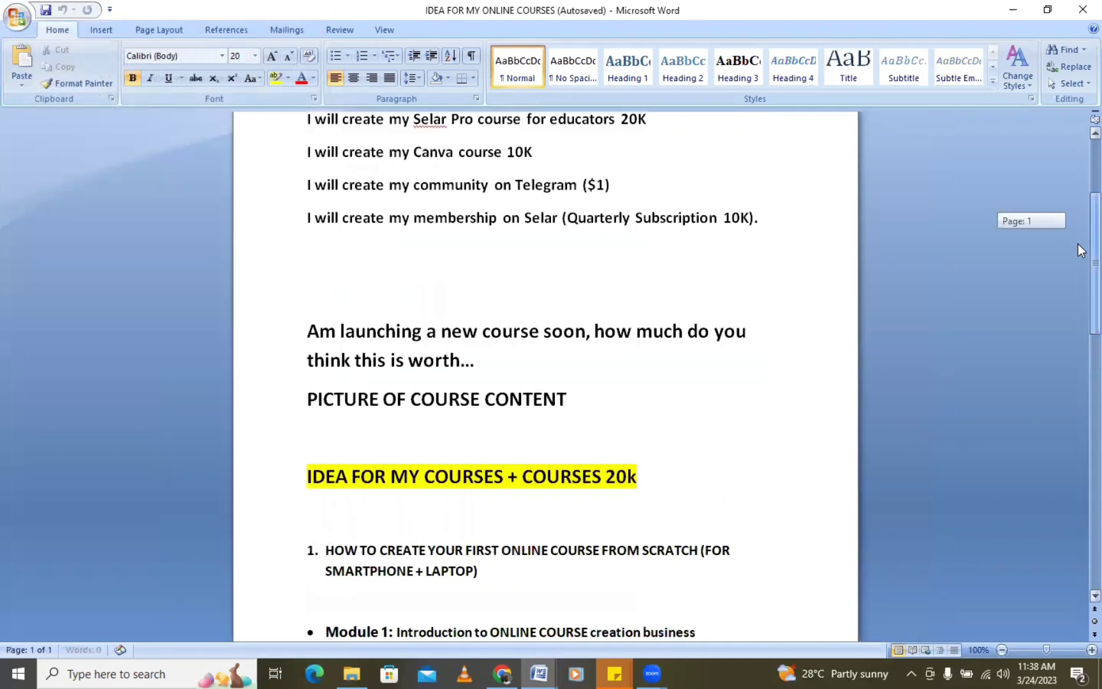
pyautogui.scroll(-9, 1078, 287)
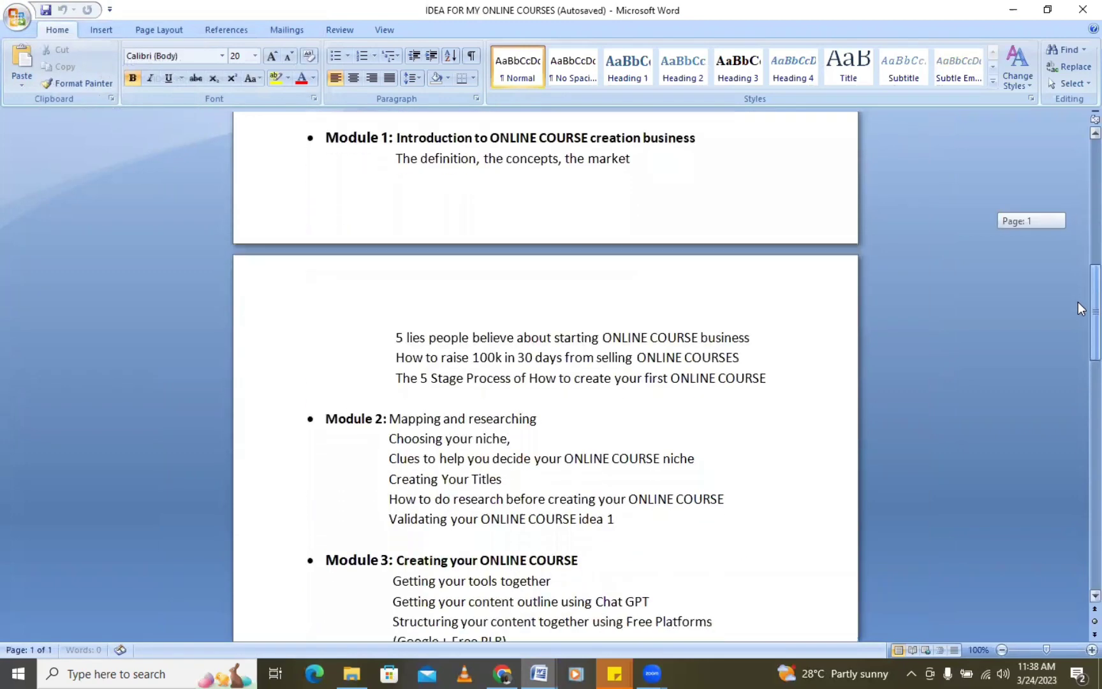
pyautogui.scroll(-3, 1077, 310)
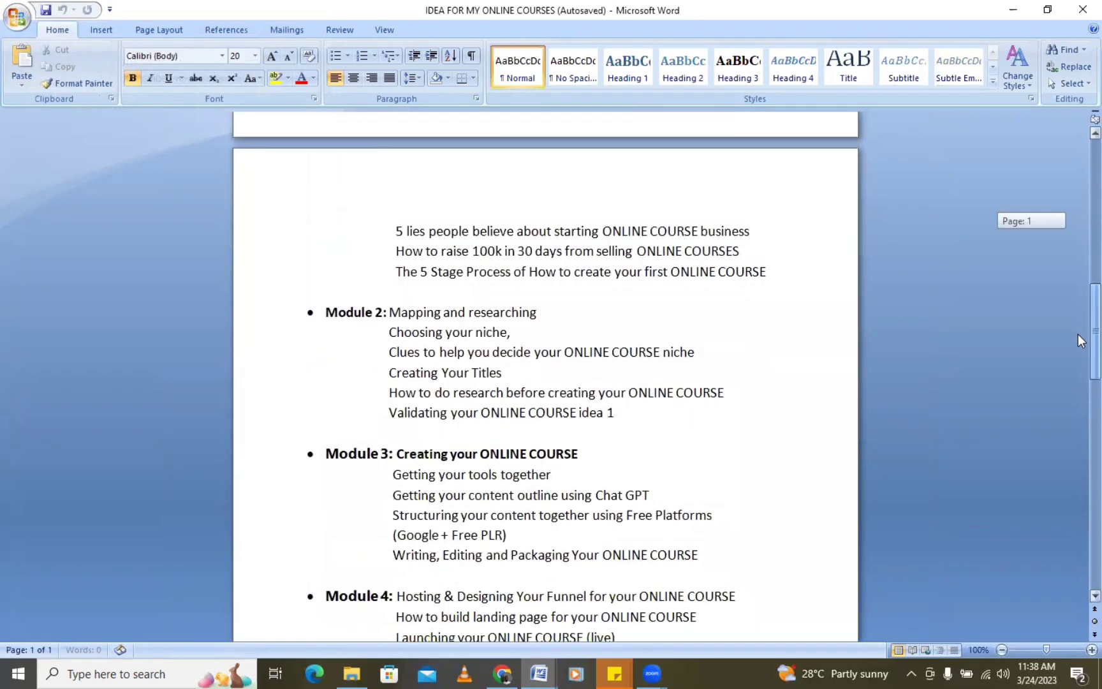
pyautogui.moveTo(1077, 332); pyautogui.dragTo(1078, 268)
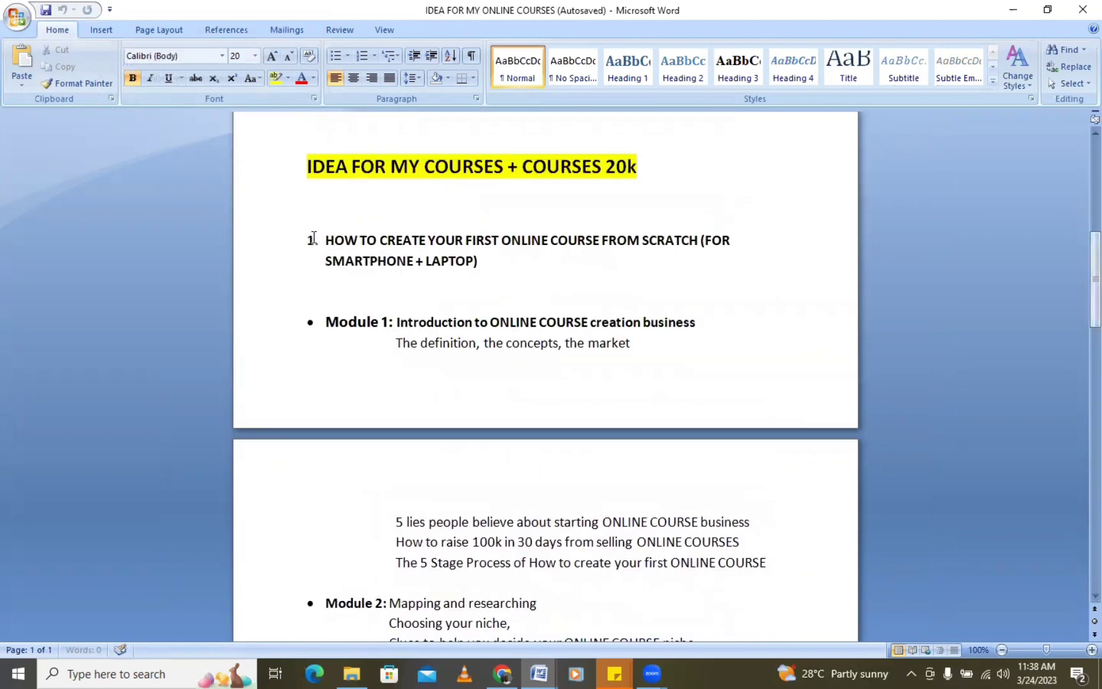
pyautogui.moveTo(457, 457); pyautogui.dragTo(702, 541)
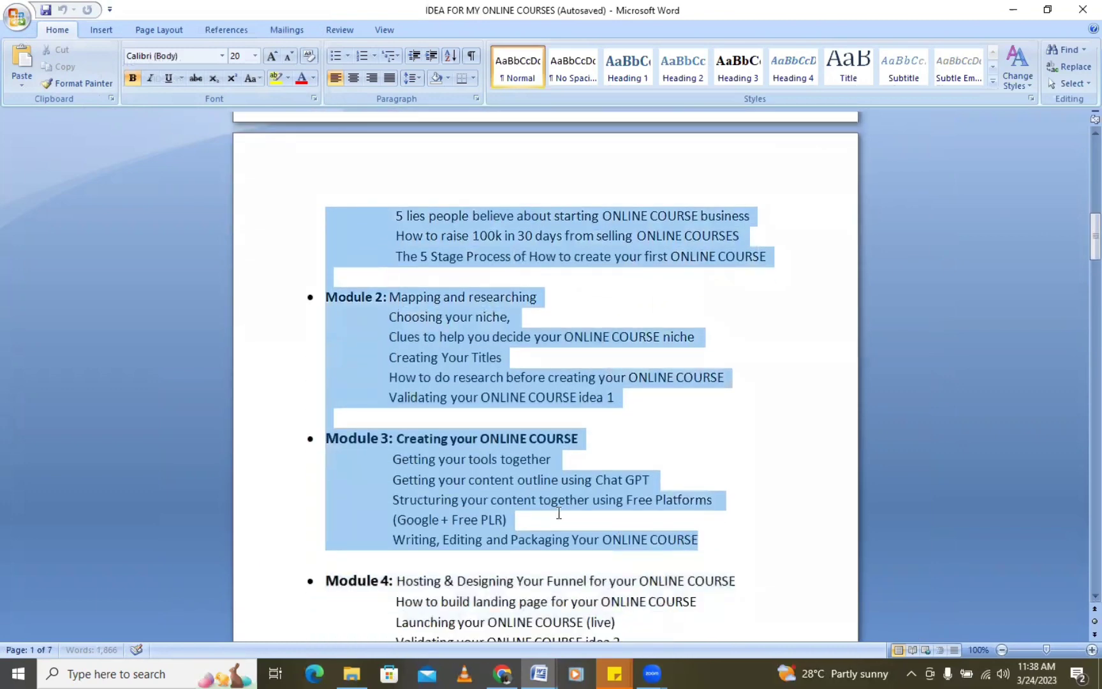
pyautogui.rightClick(481, 482)
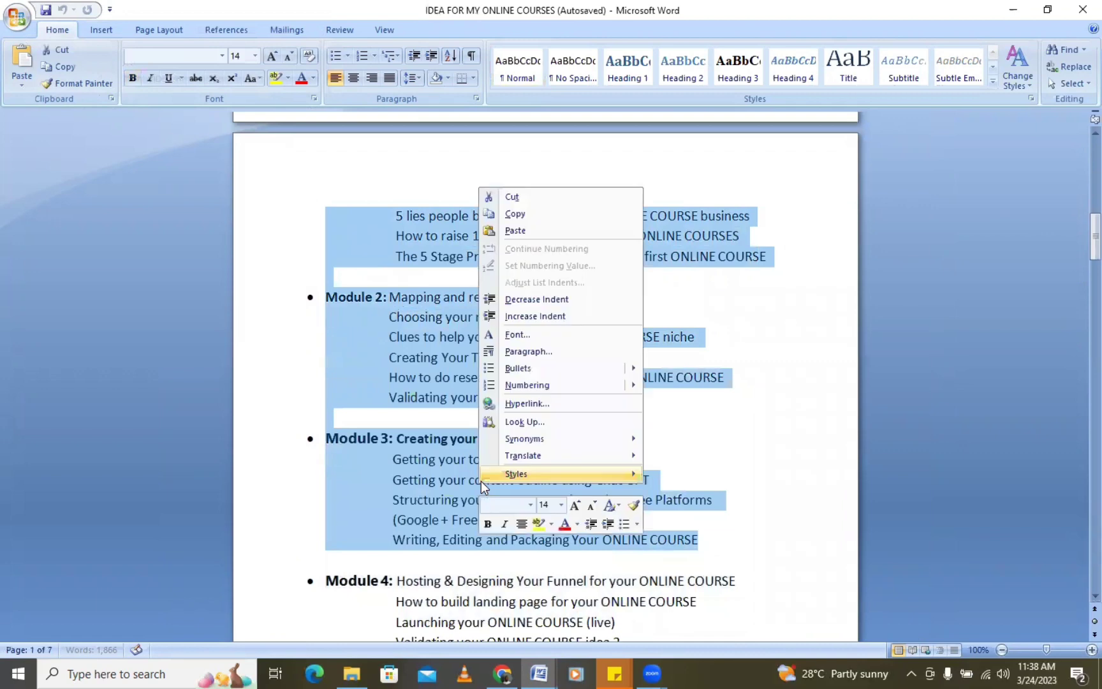
pyautogui.click(555, 219)
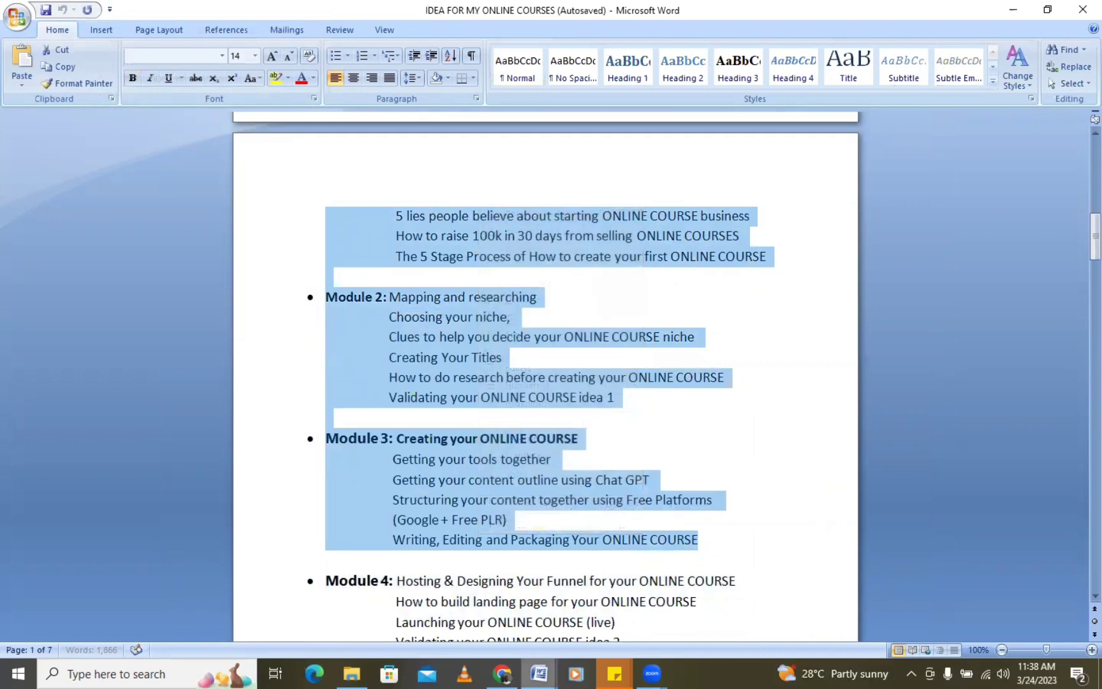
pyautogui.click(503, 674)
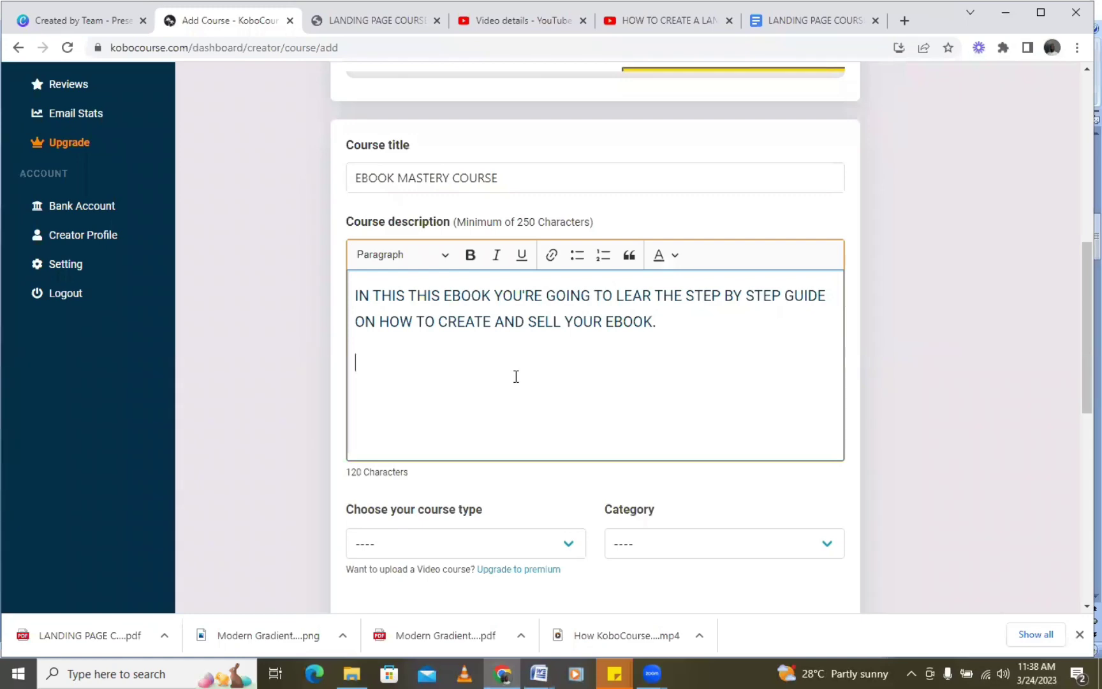
pyautogui.hotkey('ctrl', 'v')
# Review the pasted course description from the numbered title through the Module 1, 2 and 3 topics.
pyautogui.scroll(5, 539, 355)
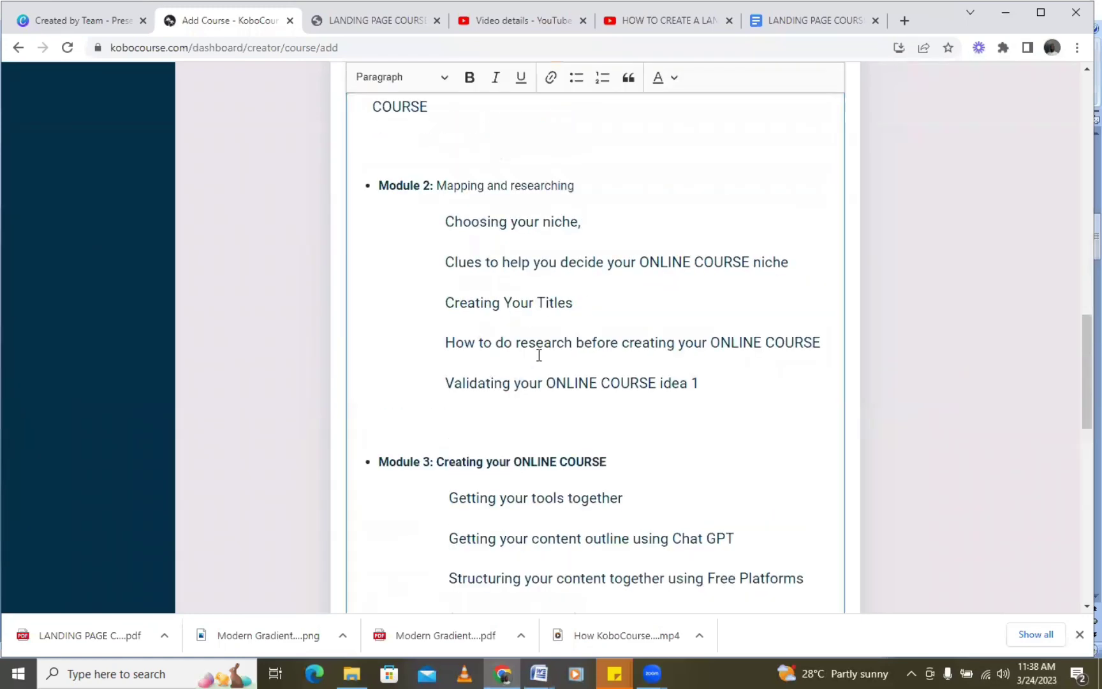
pyautogui.scroll(5, 539, 355)
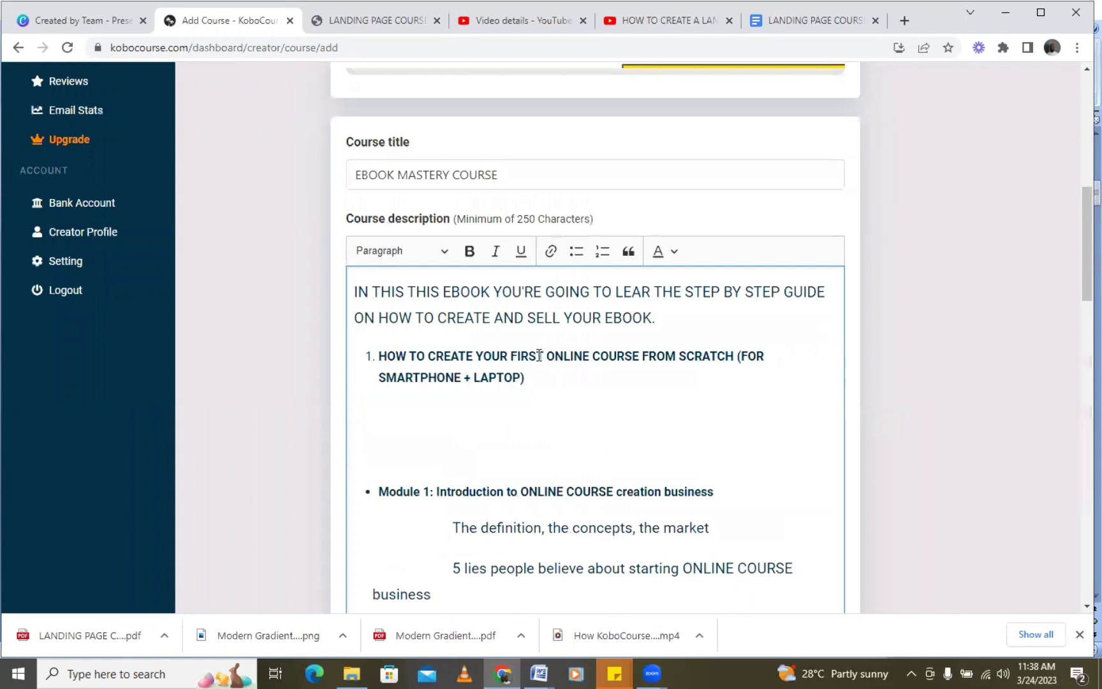
pyautogui.scroll(-7, 539, 356)
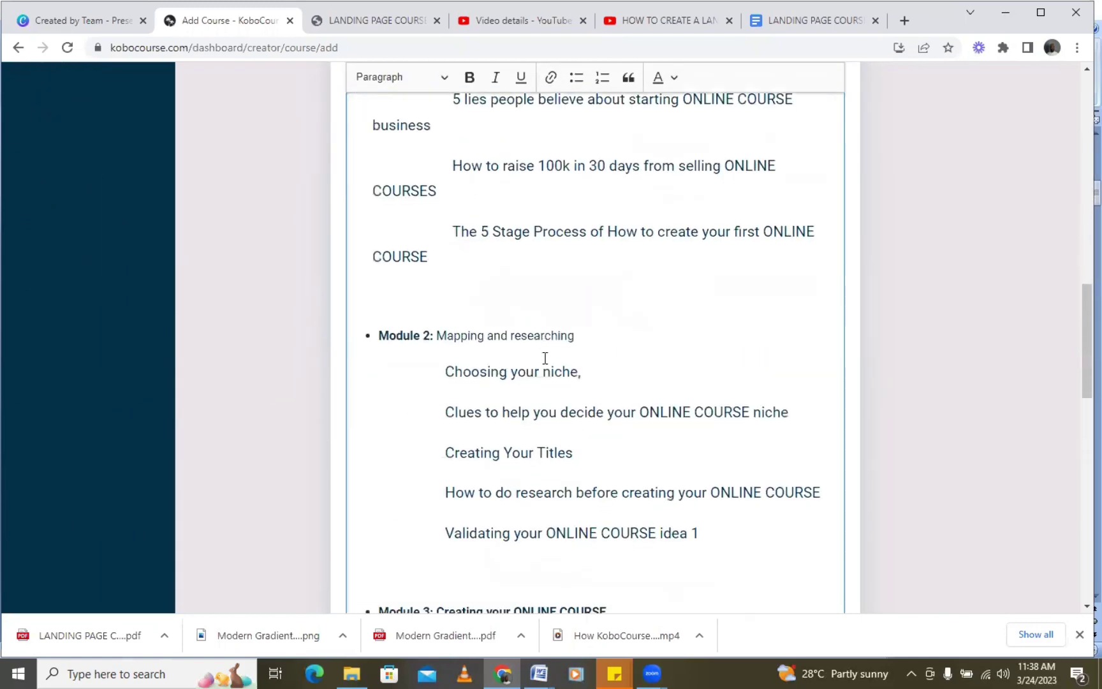
pyautogui.scroll(-4, 545, 359)
pyautogui.scroll(-4, 549, 357)
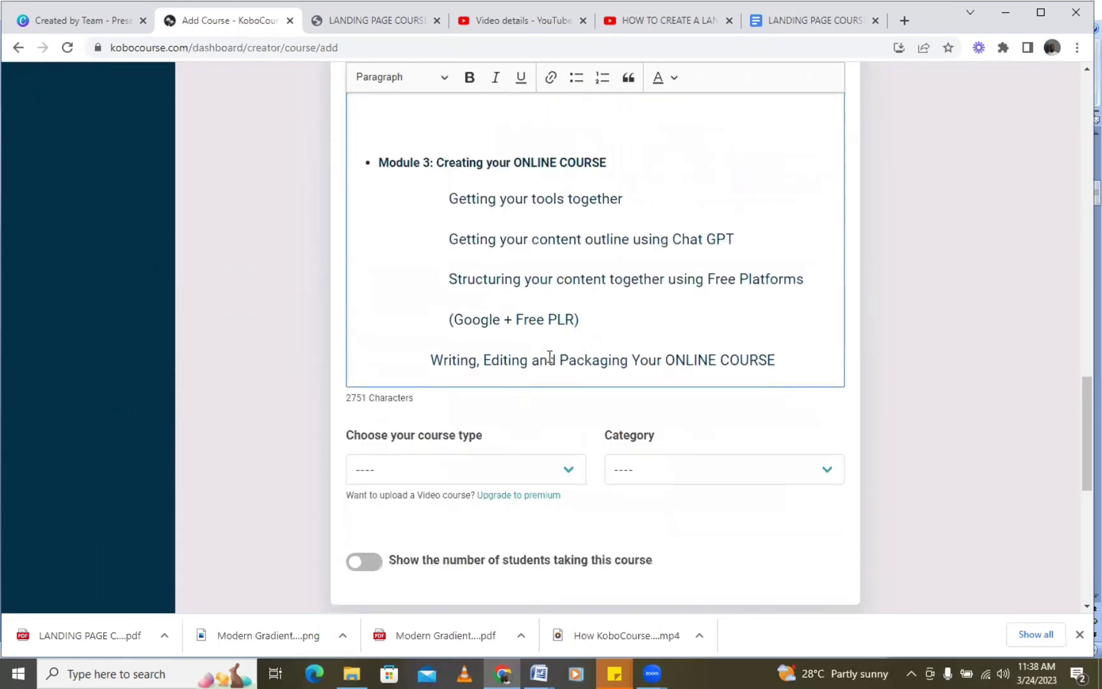
pyautogui.scroll(-1, 596, 311)
pyautogui.scroll(1, 596, 309)
pyautogui.scroll(2, 486, 358)
pyautogui.scroll(6, 487, 356)
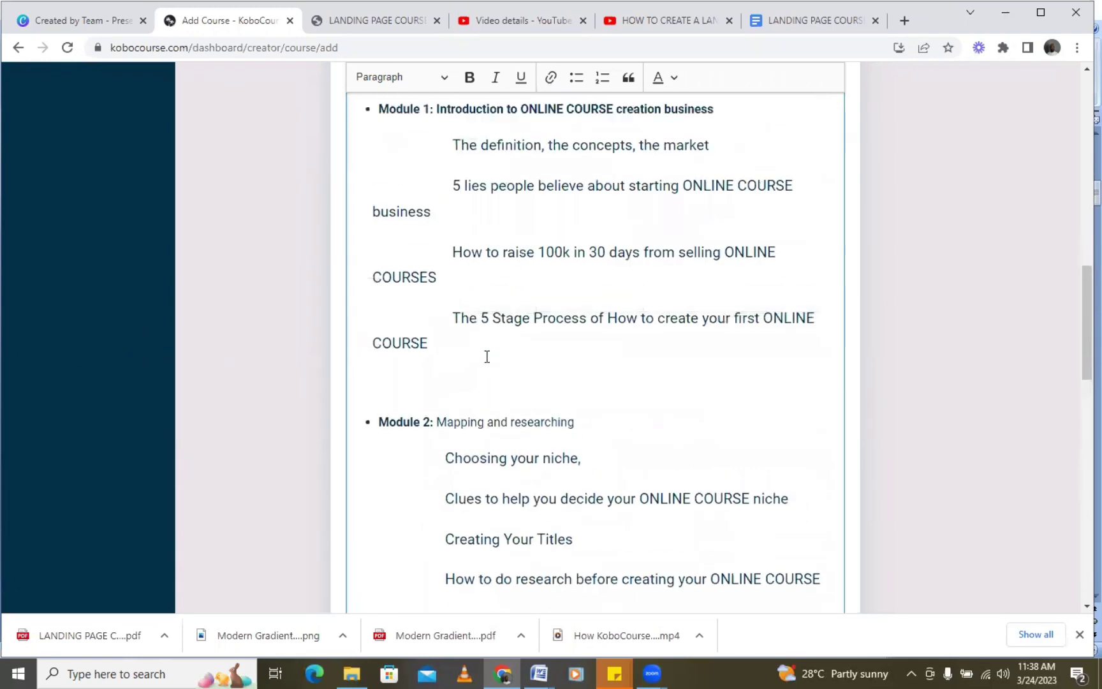
pyautogui.scroll(3, 487, 355)
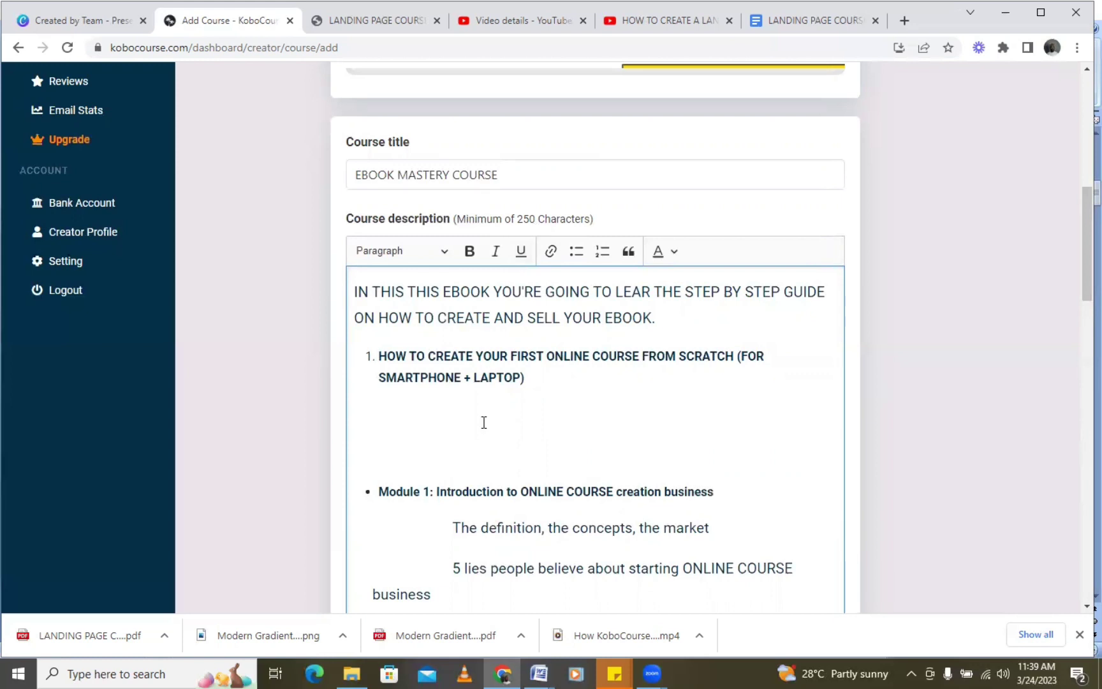
pyautogui.scroll(-5, 483, 422)
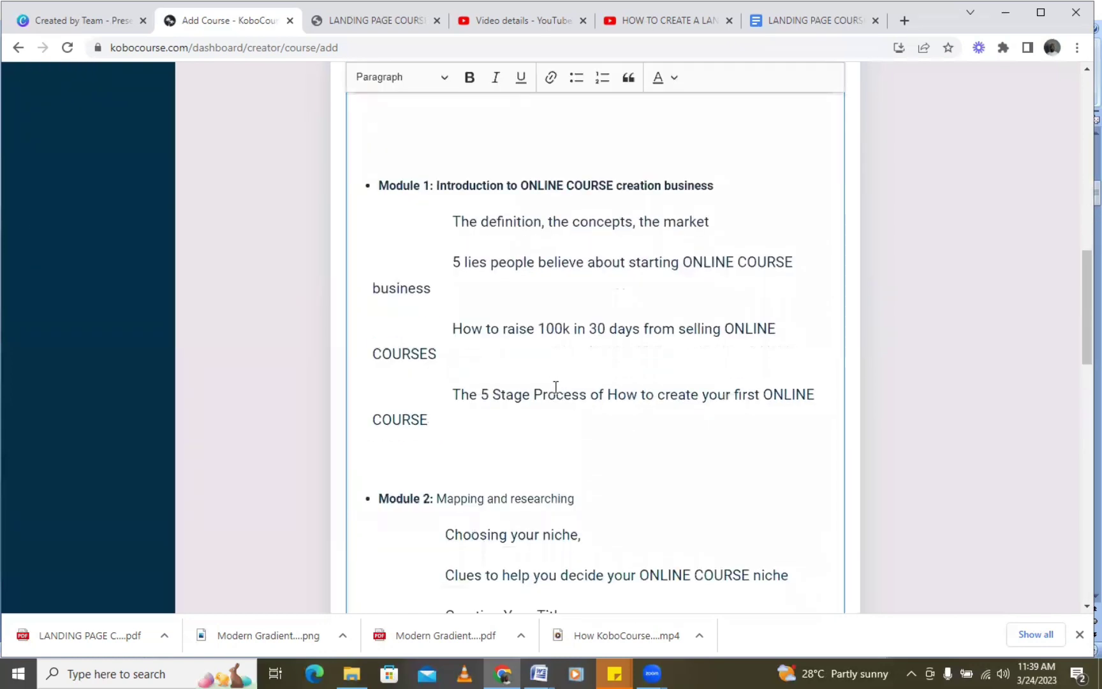
pyautogui.scroll(-5, 554, 384)
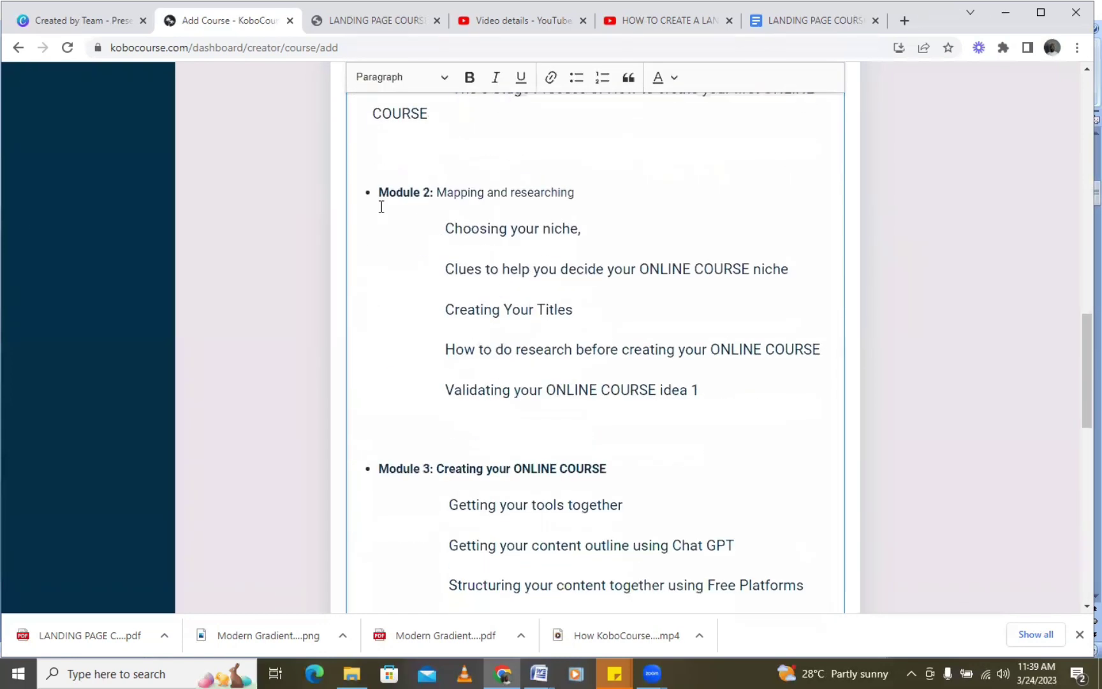
pyautogui.scroll(-1, 497, 334)
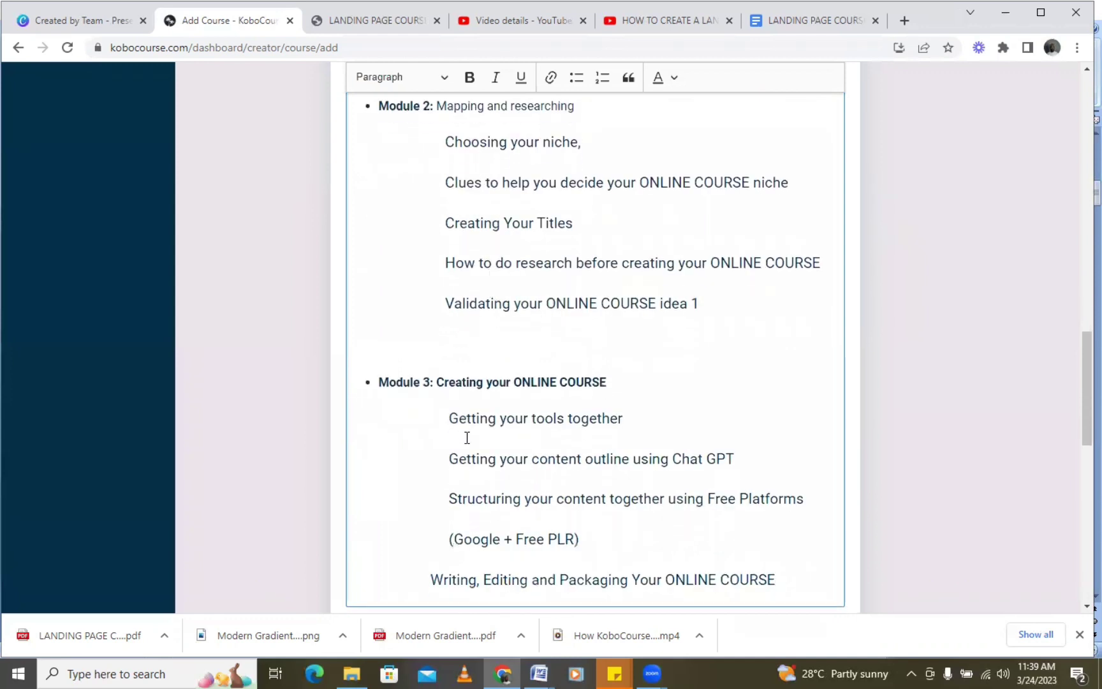
# Set the course type to Ebook (PDF).
pyautogui.scroll(-5, 472, 447)
pyautogui.click(497, 326)
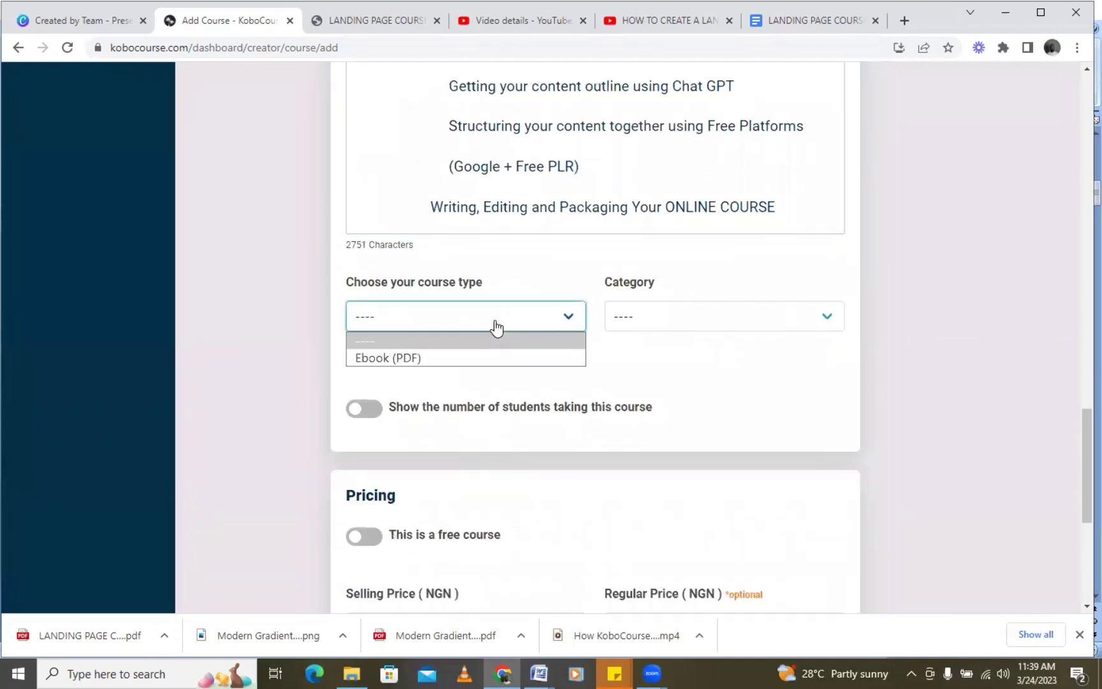
pyautogui.click(505, 359)
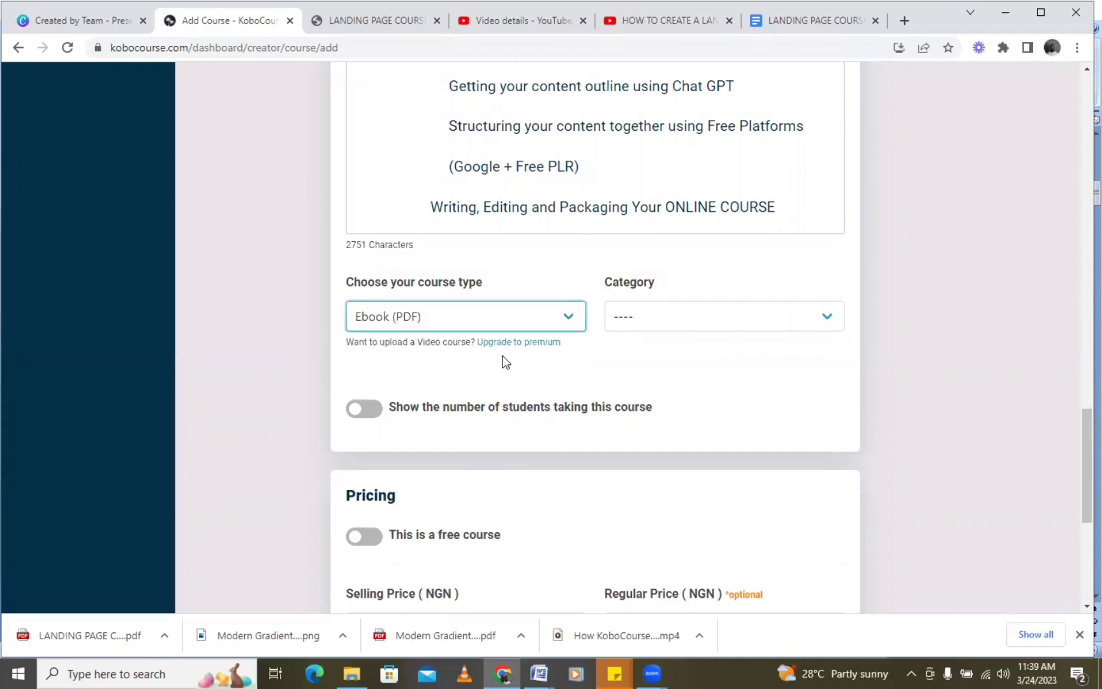
pyautogui.click(446, 328)
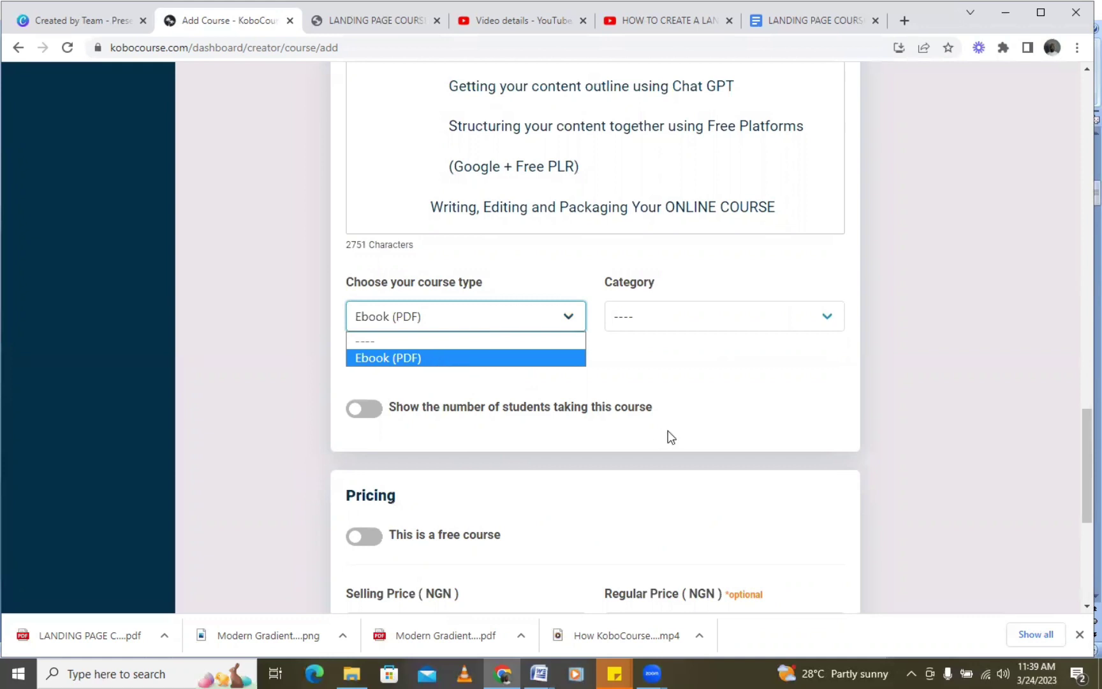
pyautogui.click(696, 362)
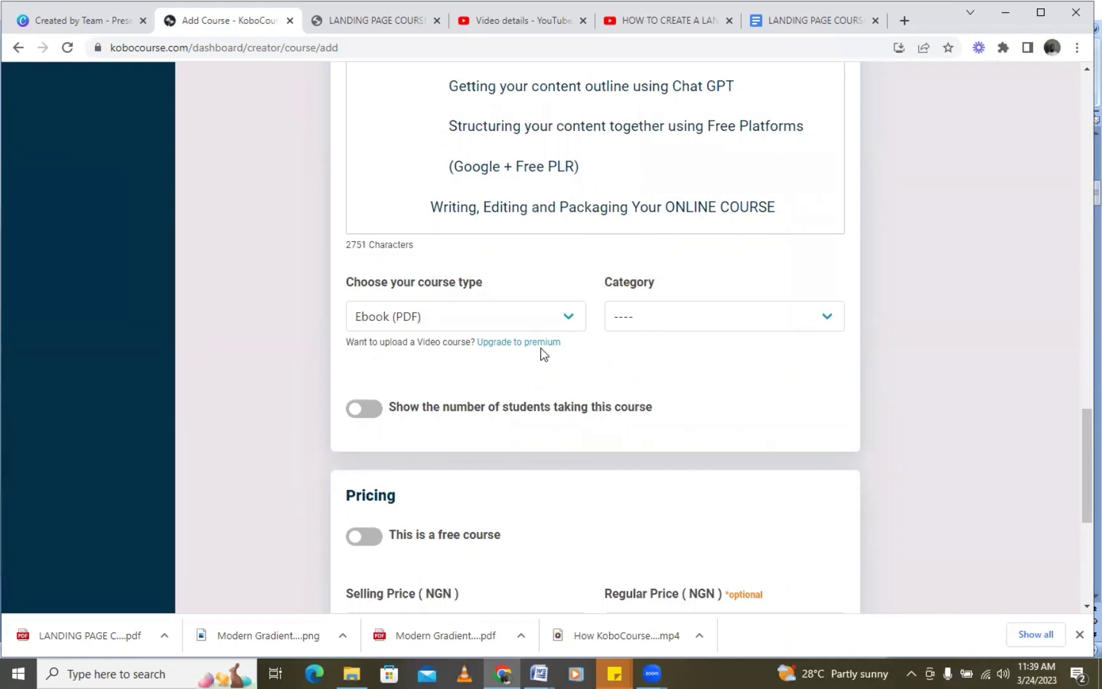
# Set the course category to Educational and enable showing the number of students taking this course.
pyautogui.click(718, 326)
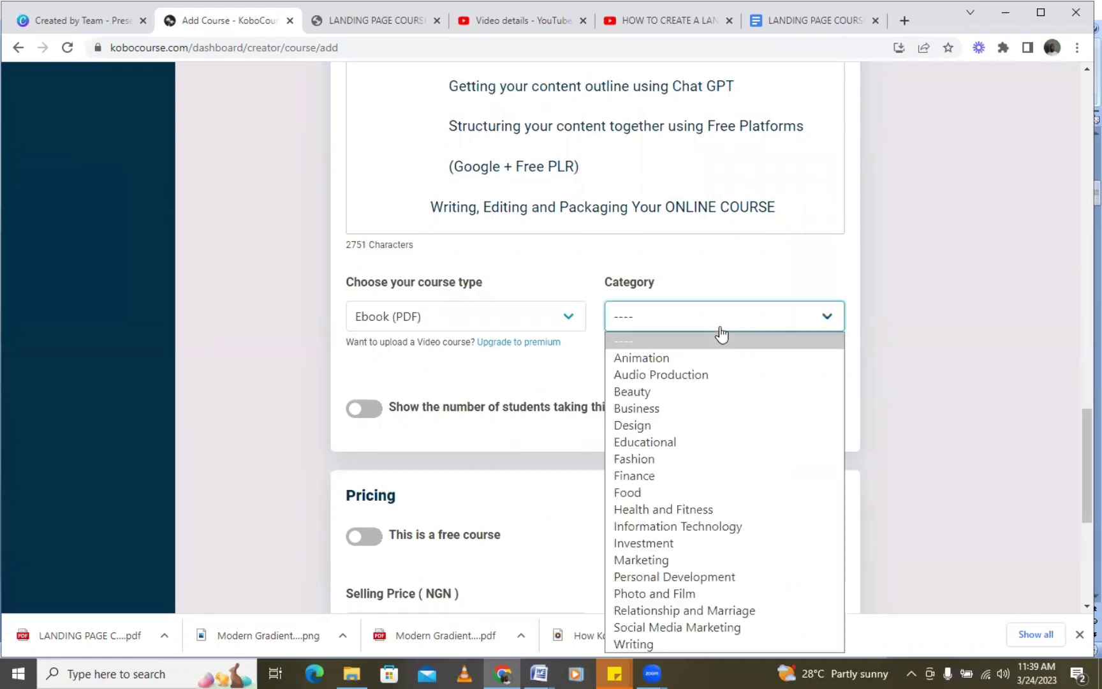
pyautogui.click(685, 441)
pyautogui.click(793, 328)
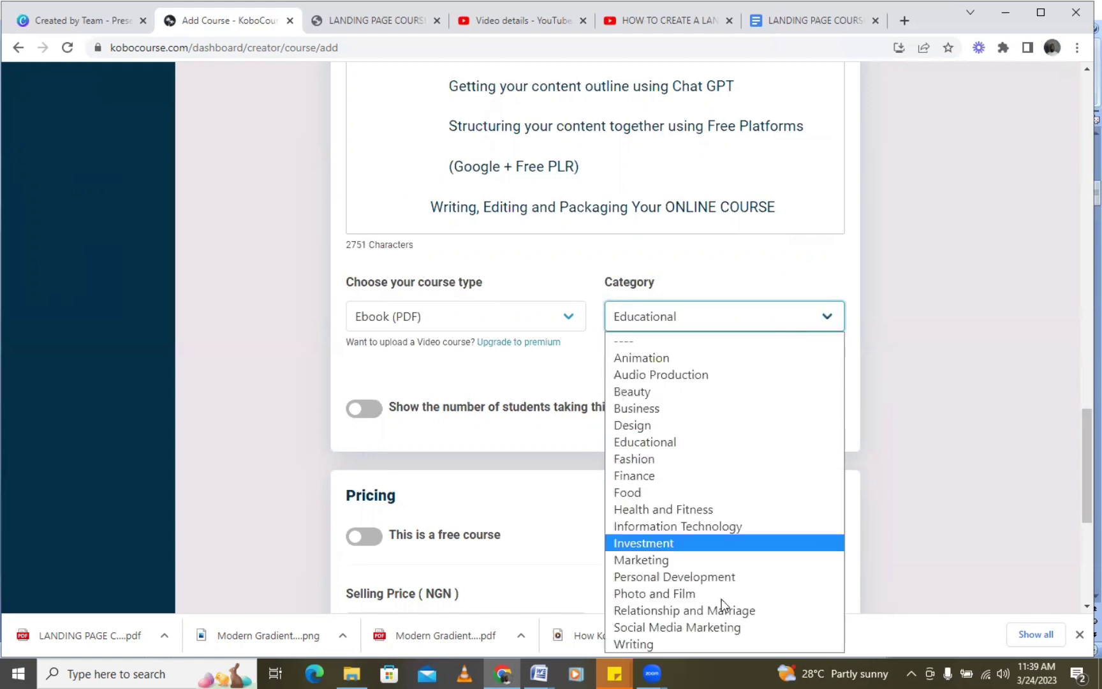
pyautogui.click(728, 319)
pyautogui.scroll(-1, 440, 380)
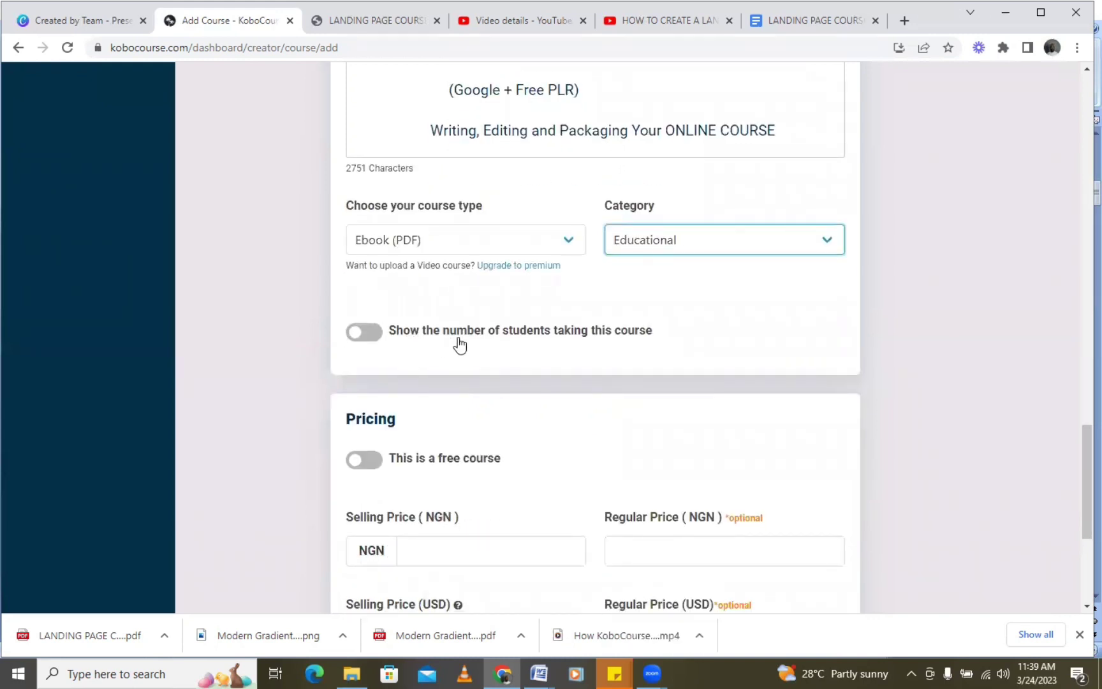
pyautogui.click(375, 336)
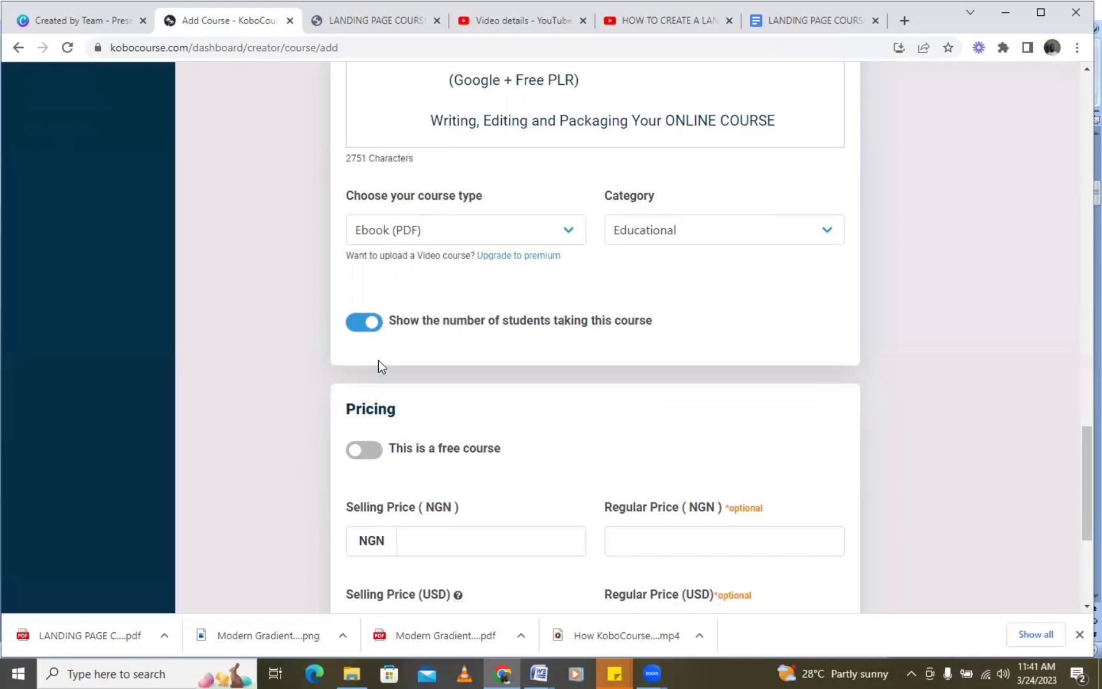
pyautogui.scroll(-2, 377, 363)
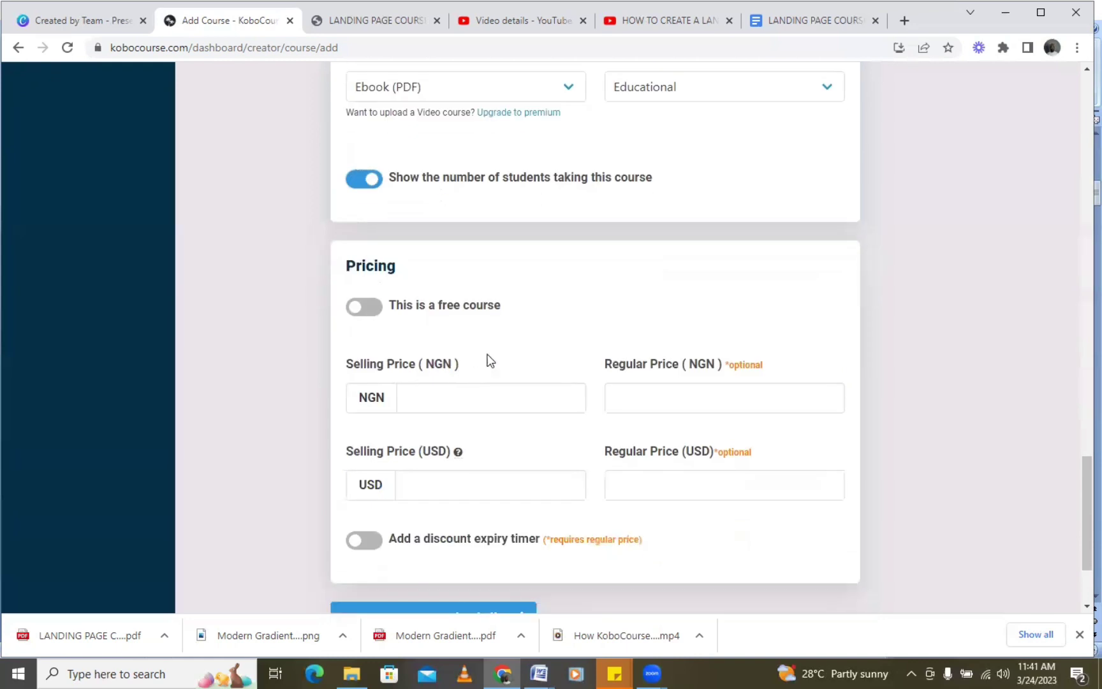
pyautogui.click(378, 312)
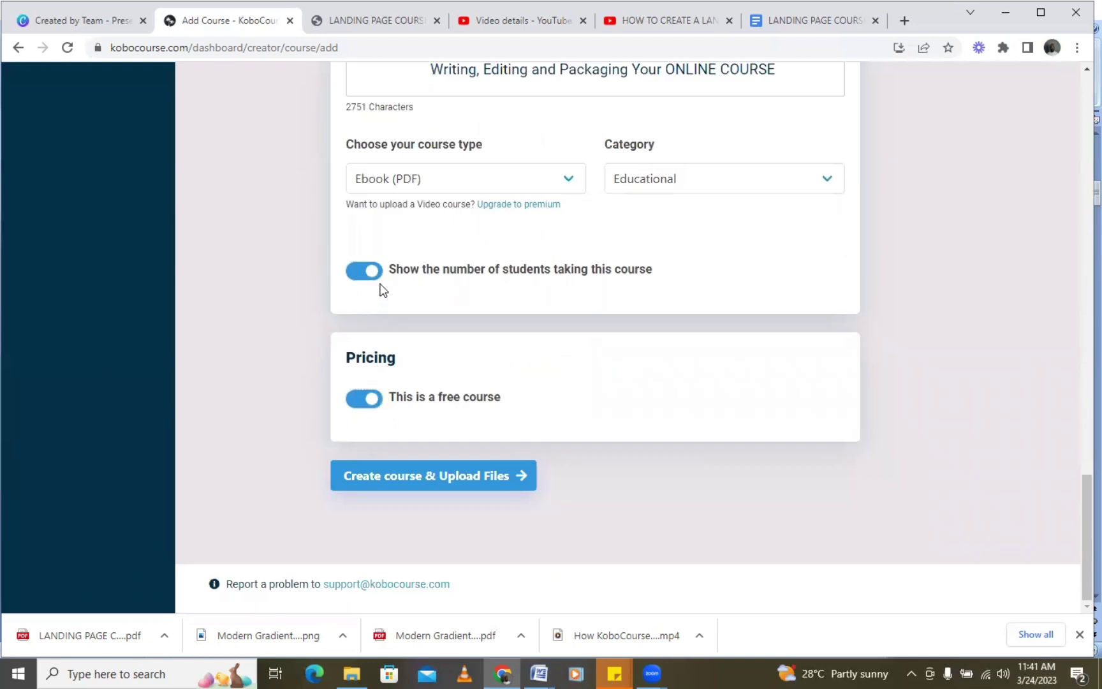
pyautogui.click(350, 273)
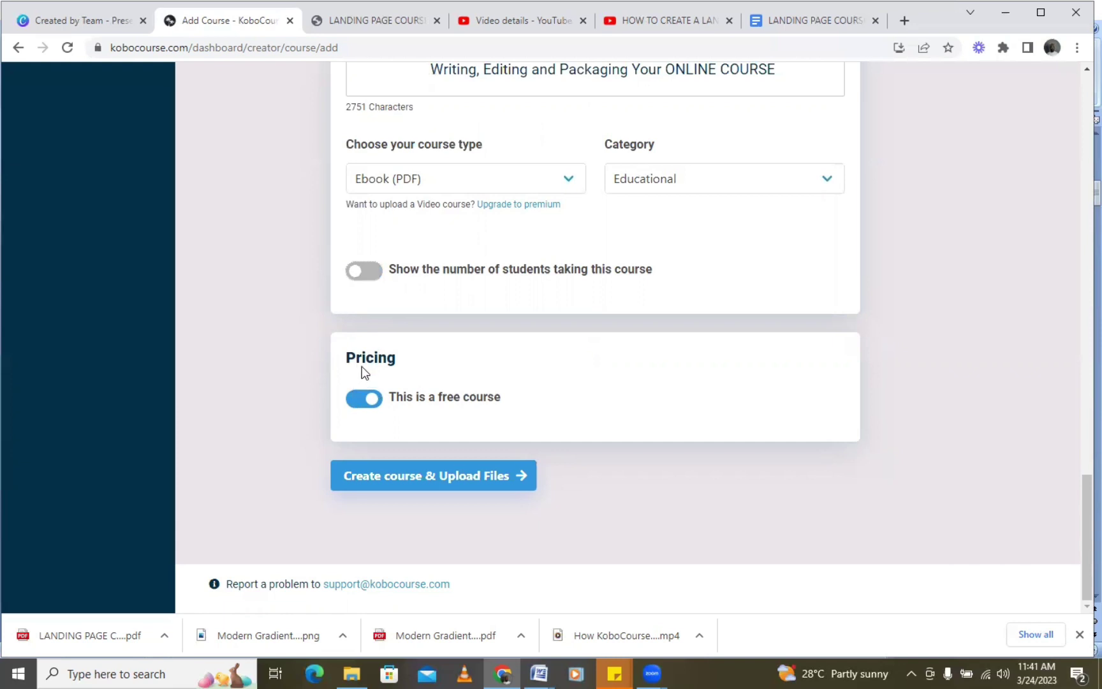
pyautogui.click(374, 276)
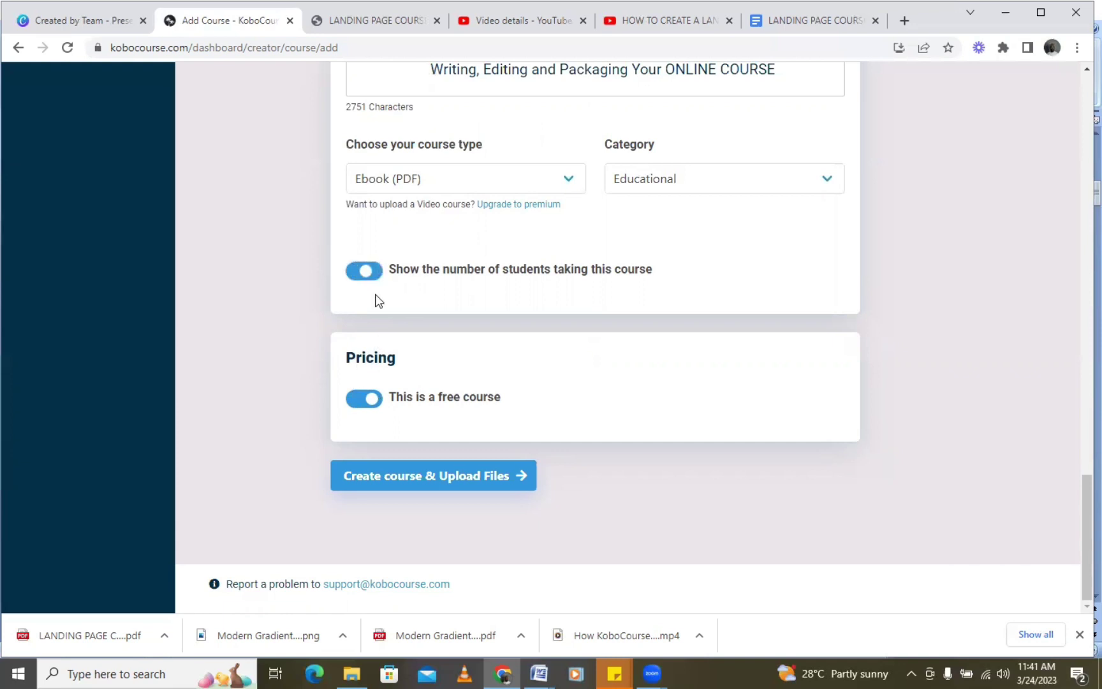
pyautogui.click(354, 400)
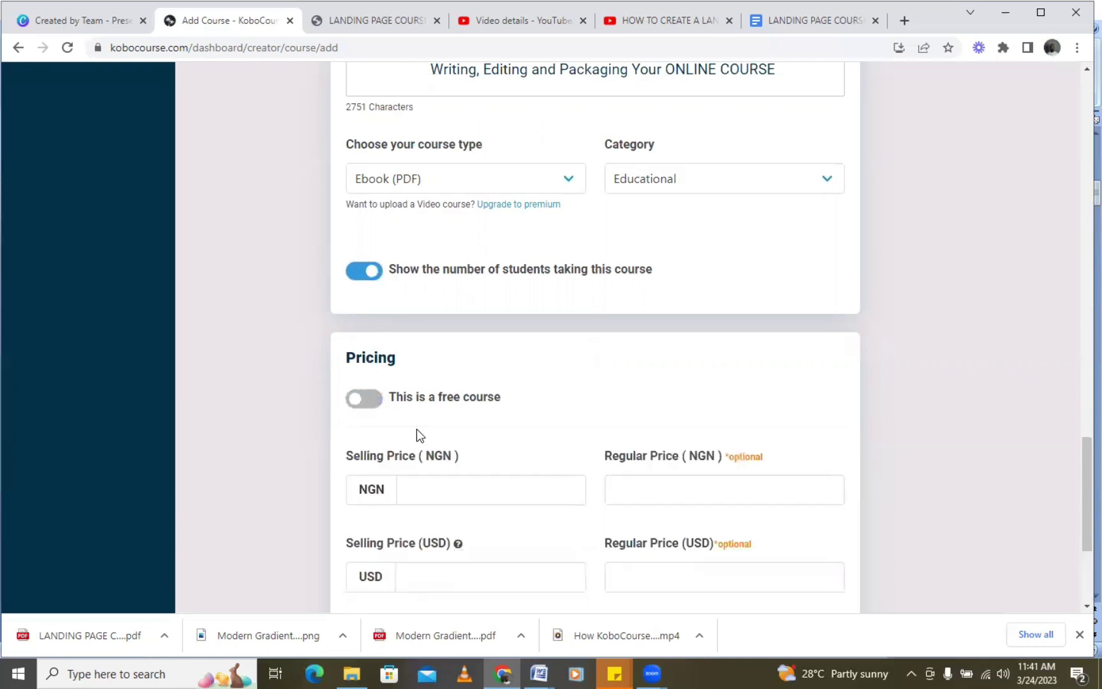
# Set the course's NGN selling price to 2000 and its NGN regular price to 5000.
pyautogui.scroll(-3, 421, 431)
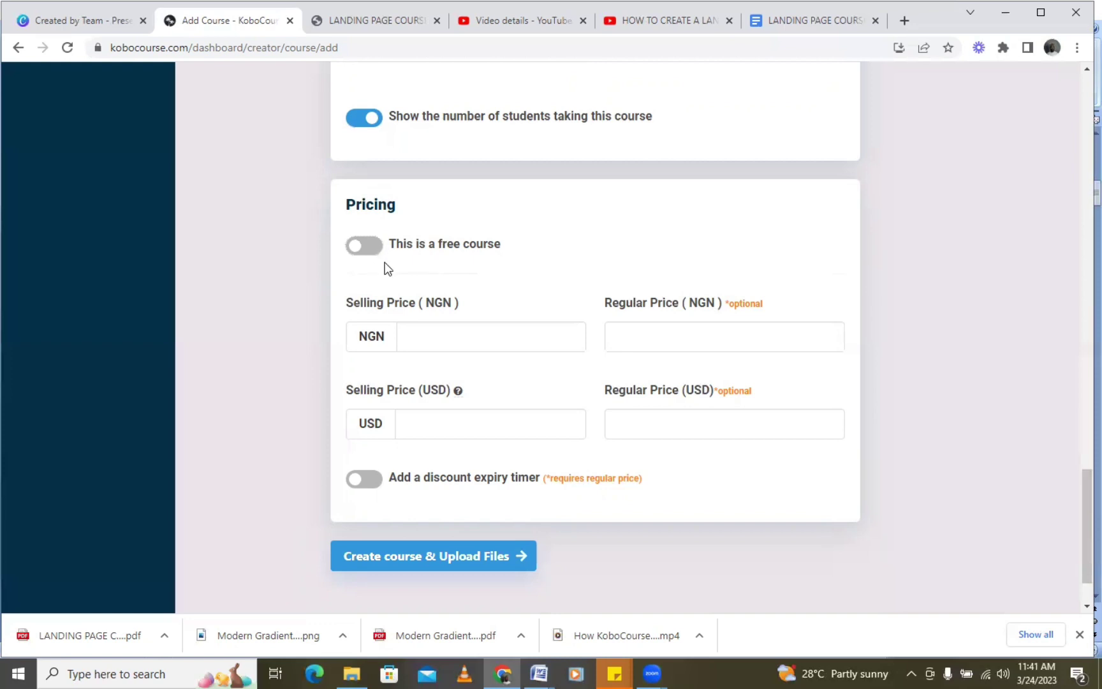
pyautogui.click(415, 345)
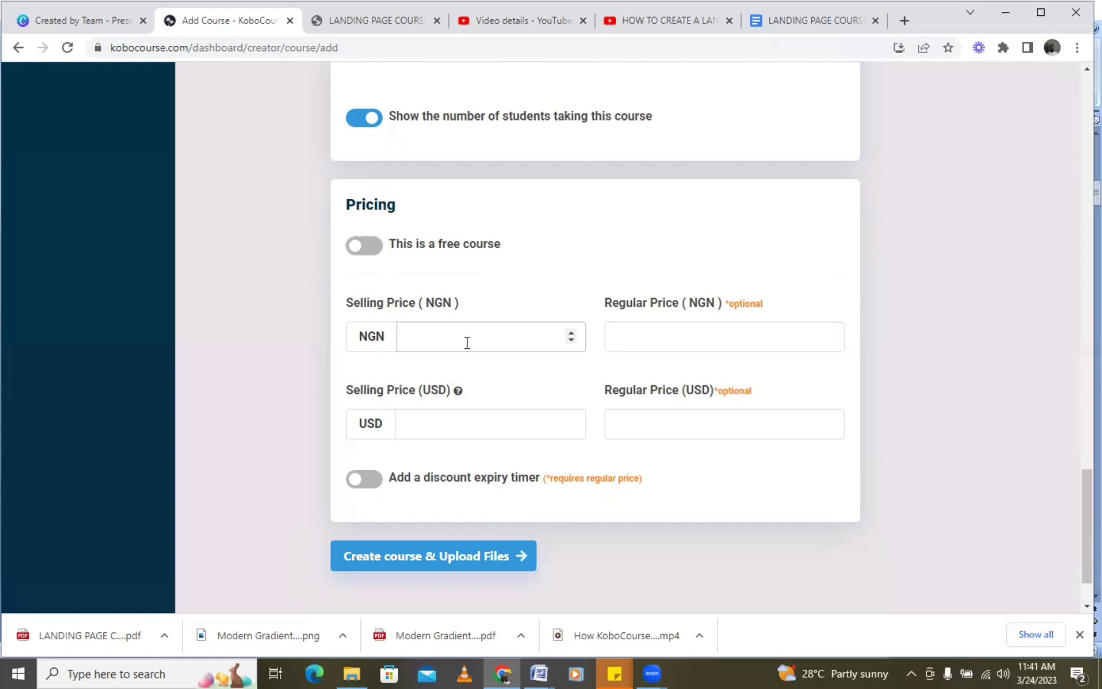
pyautogui.click(496, 334)
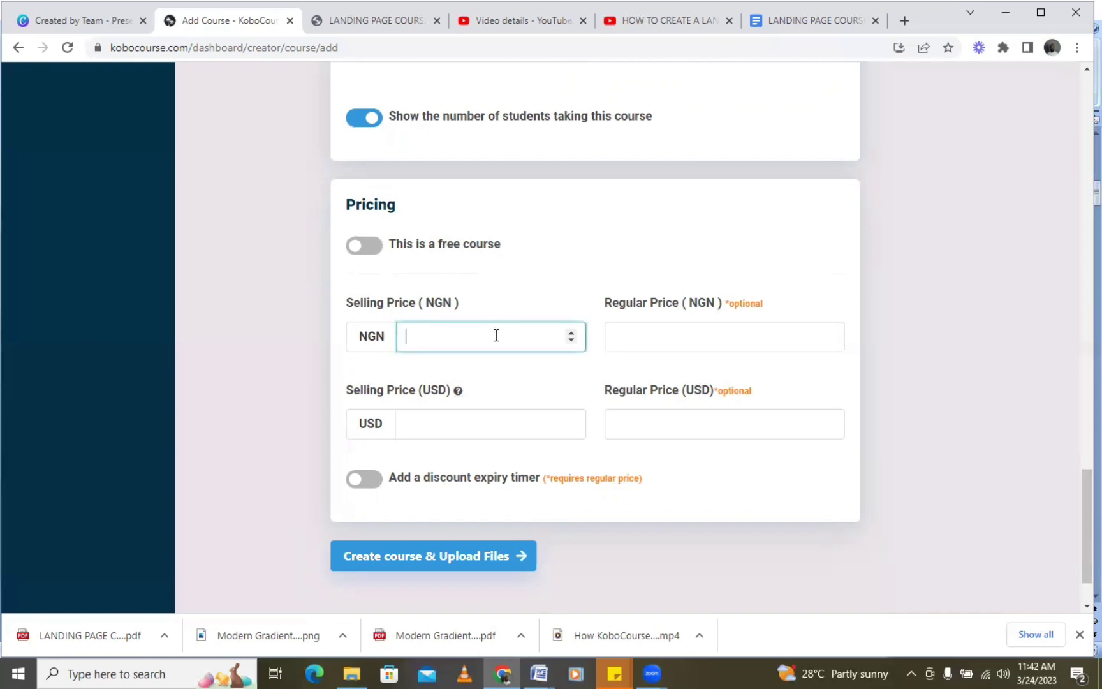
pyautogui.write('2500')
pyautogui.press('BackSpace')
pyautogui.press('BackSpace')
pyautogui.press('BackSpace')
pyautogui.write('000')
pyautogui.click(664, 336)
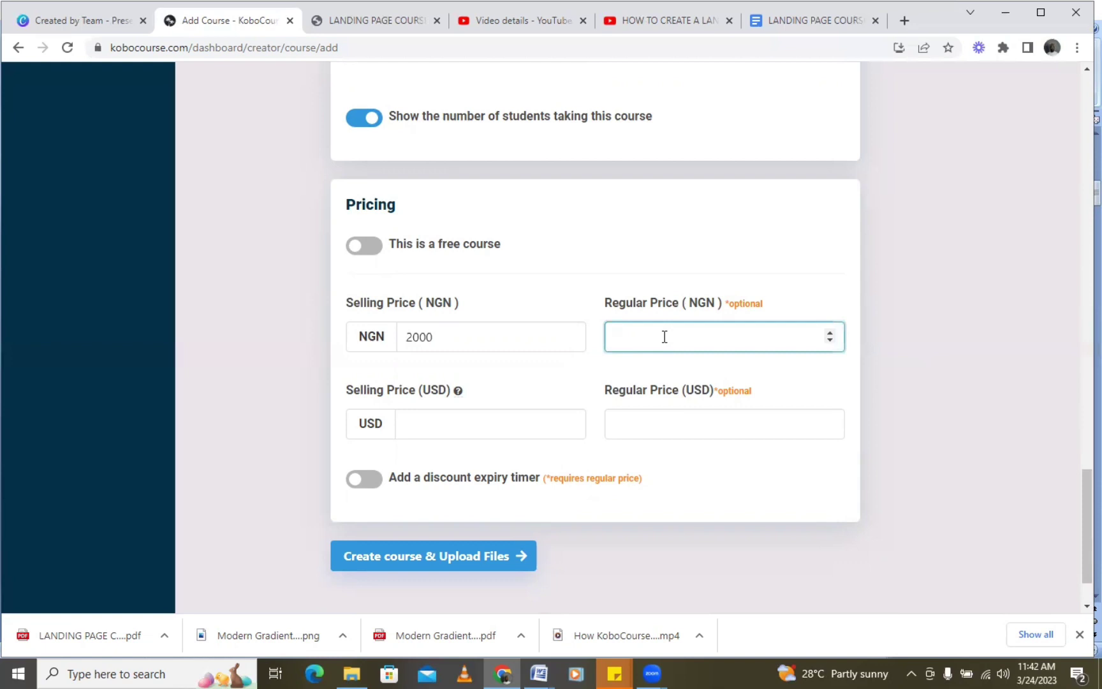
pyautogui.write('5000')
# Set the USD selling price to 2 and create the course, proceeding to the course file upload stage.
pyautogui.click(486, 419)
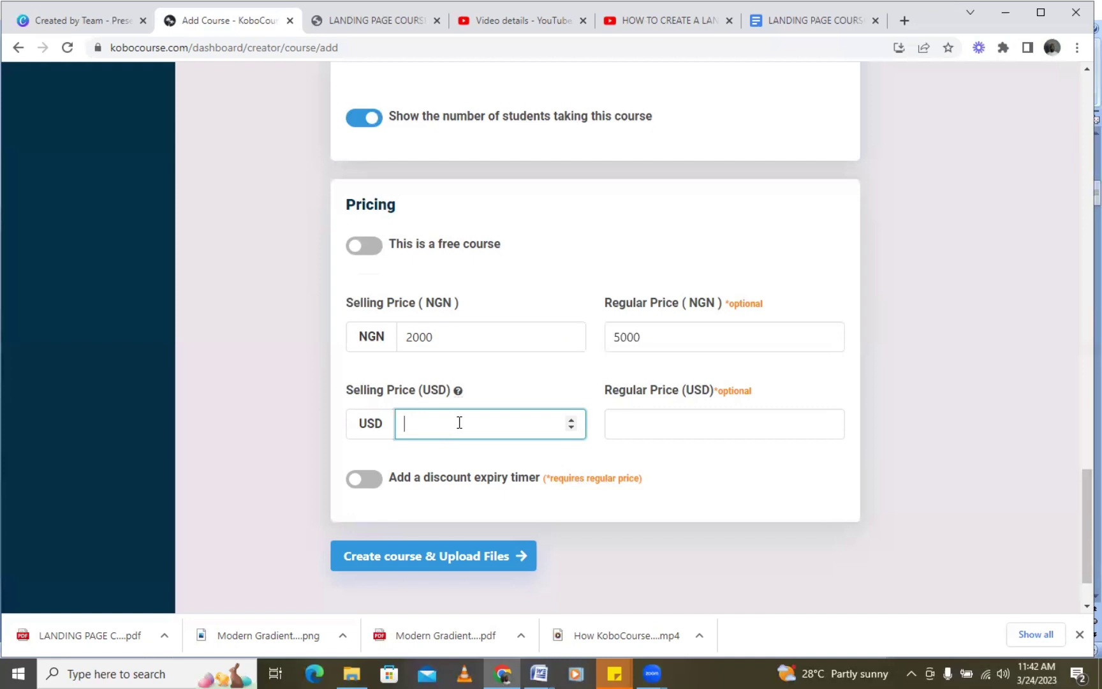
pyautogui.write('2')
pyautogui.scroll(-1, 515, 483)
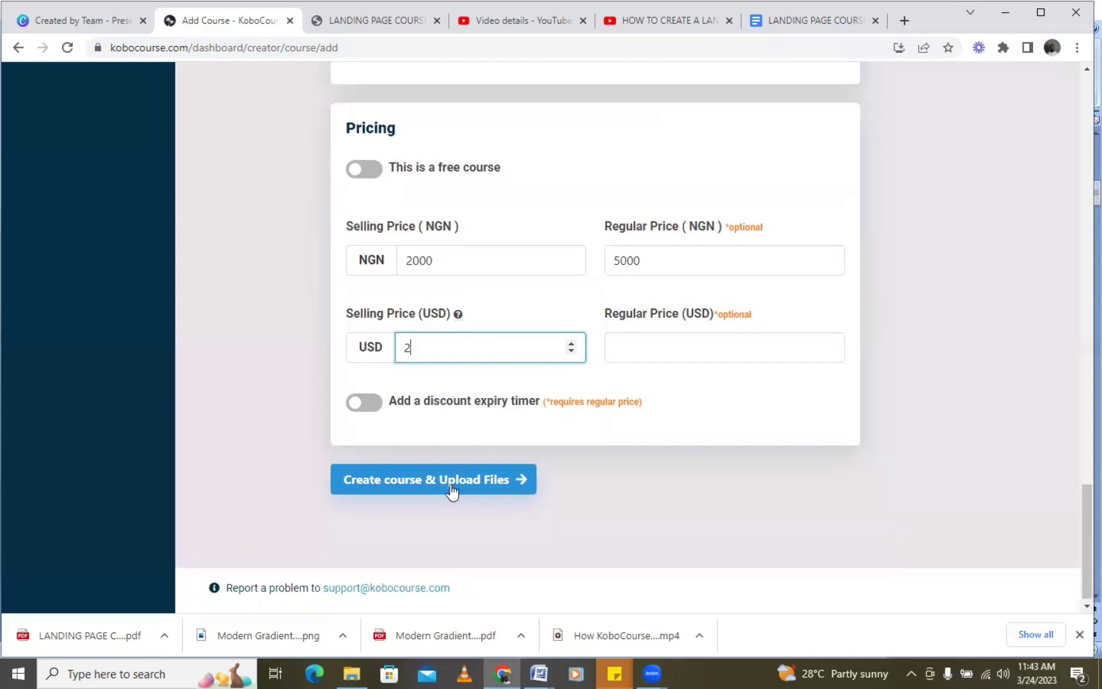
pyautogui.click(451, 485)
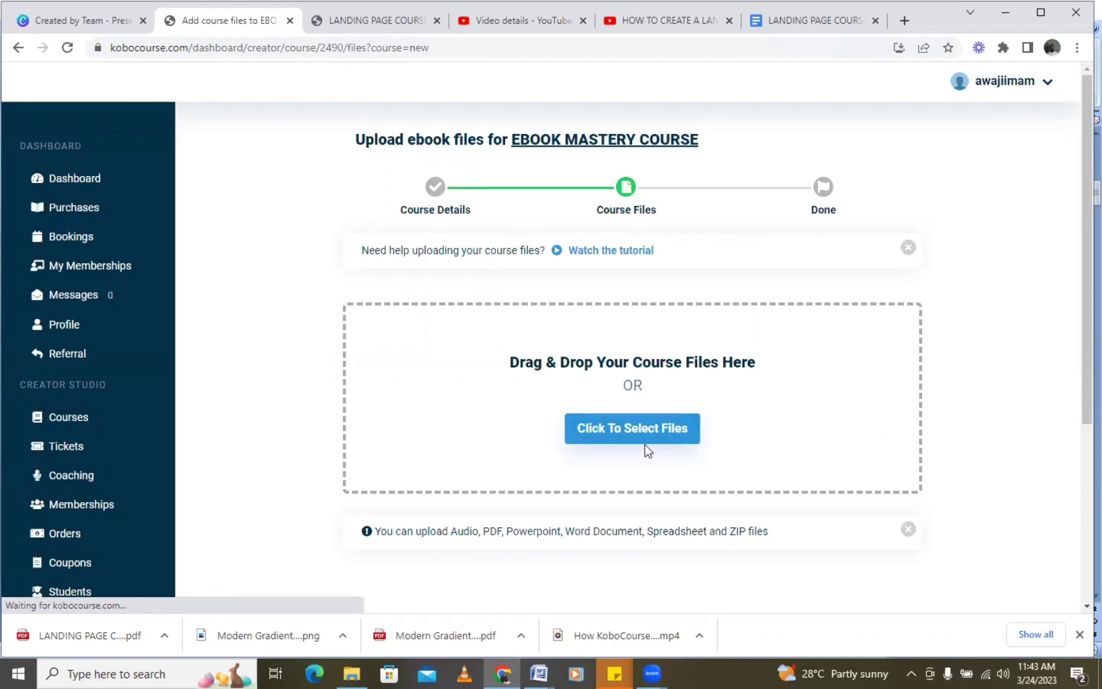
pyautogui.scroll(-3, 650, 447)
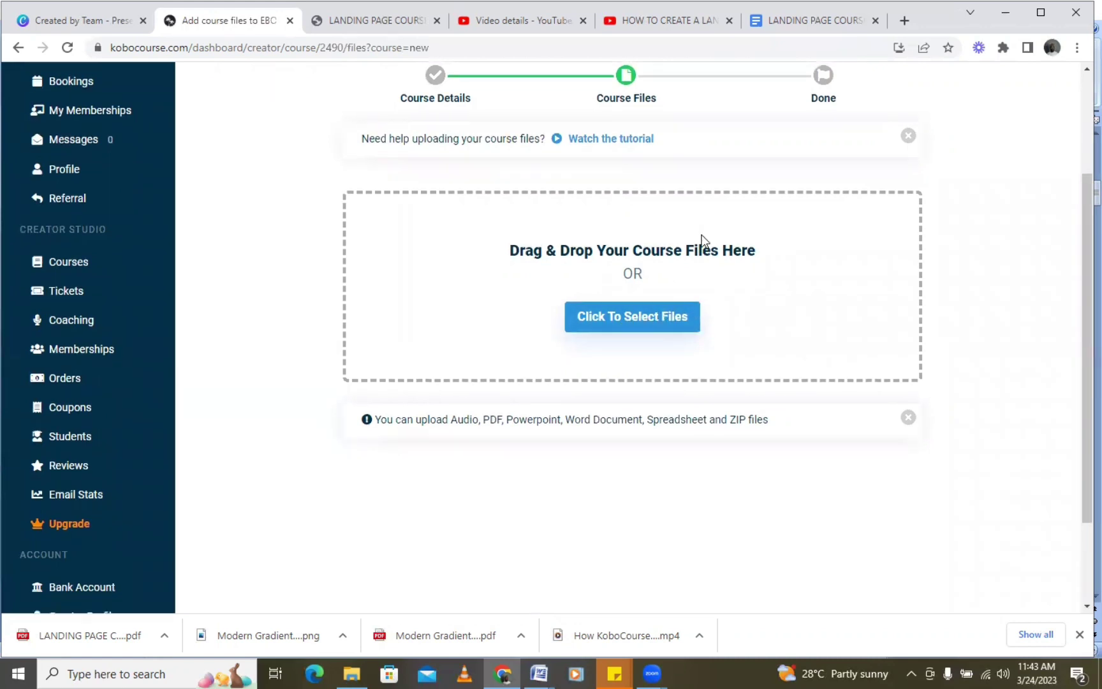
pyautogui.scroll(-1, 670, 281)
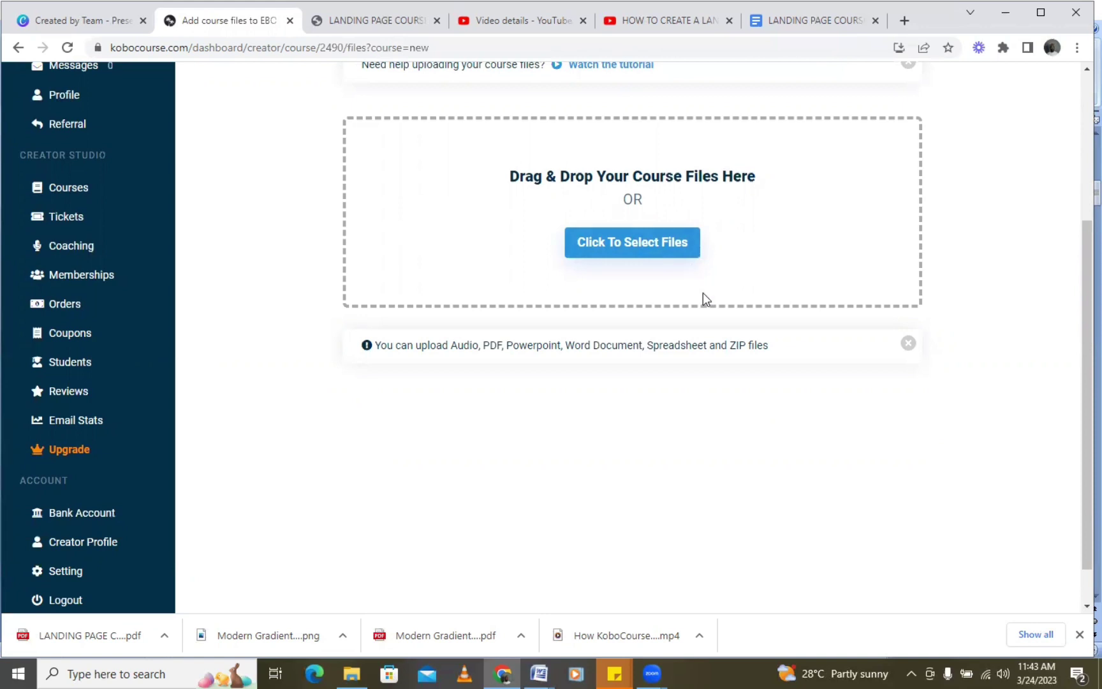
pyautogui.scroll(1, 724, 305)
pyautogui.scroll(1, 724, 305)
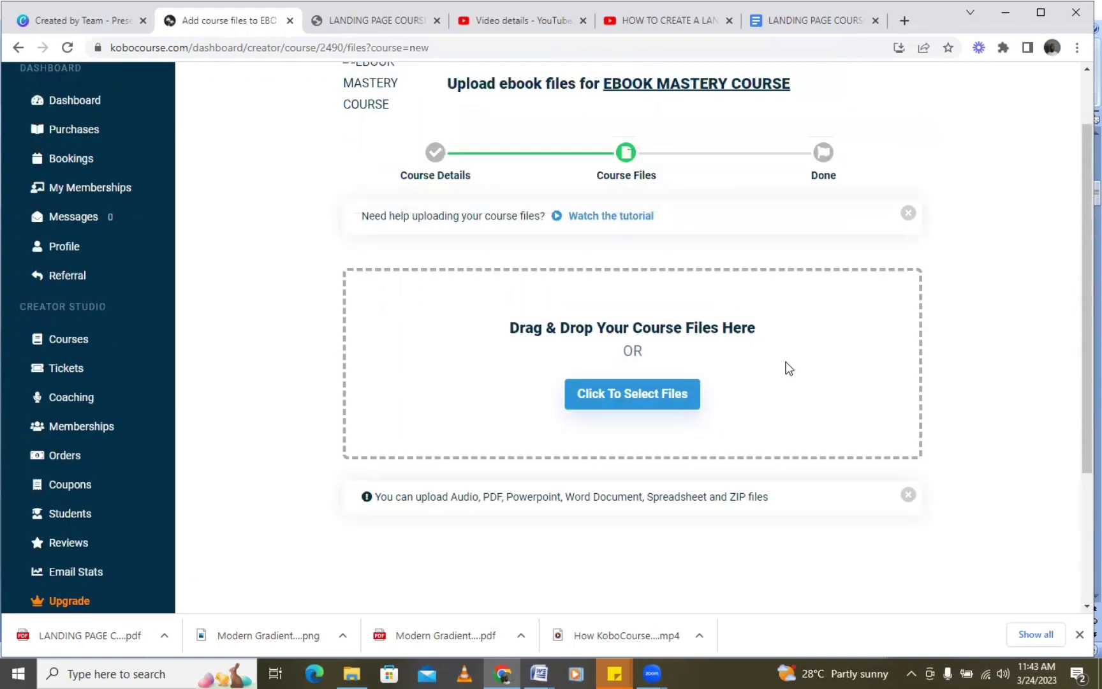